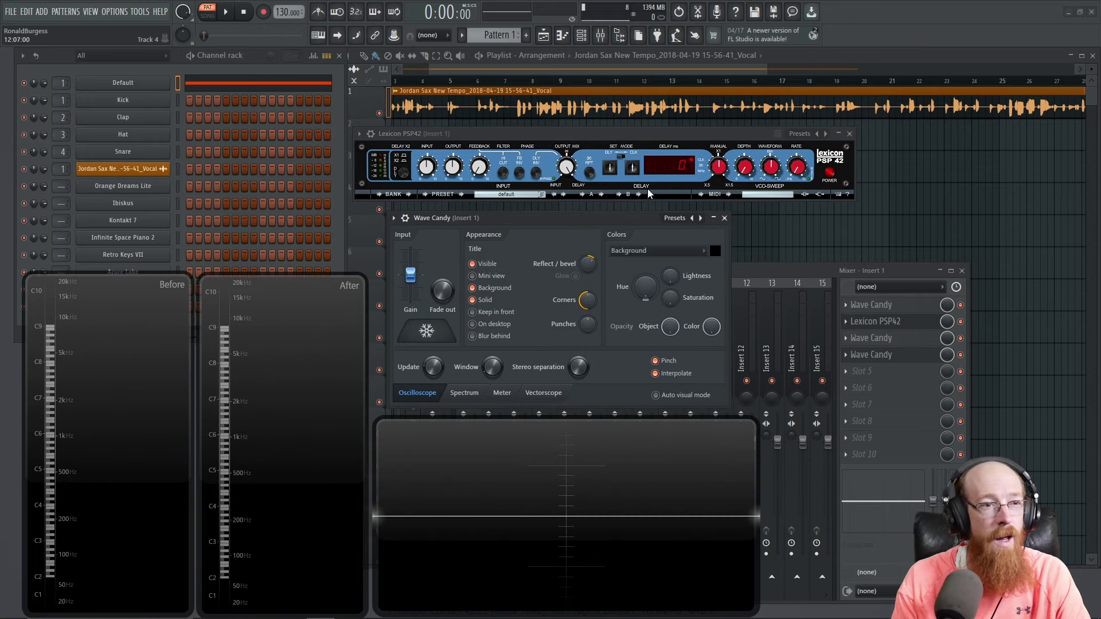
Bypass the PSP42 and re-enable it, then play and stop the sine test tone
{"action": "left_click", "coordinate": [676, 132]}
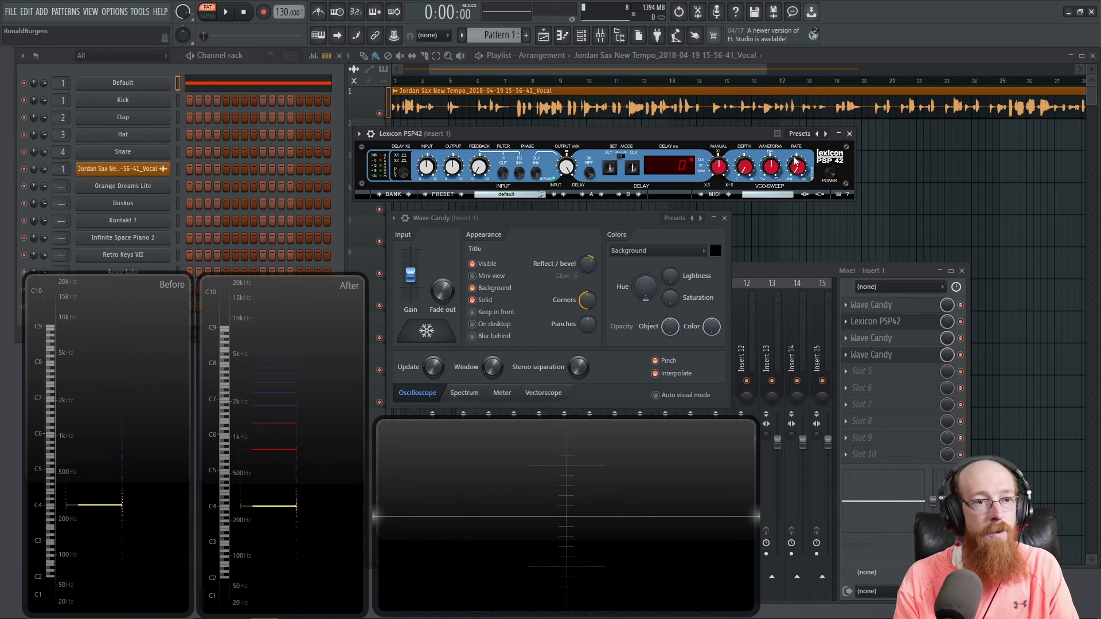
{"action": "left_click", "coordinate": [831, 174]}
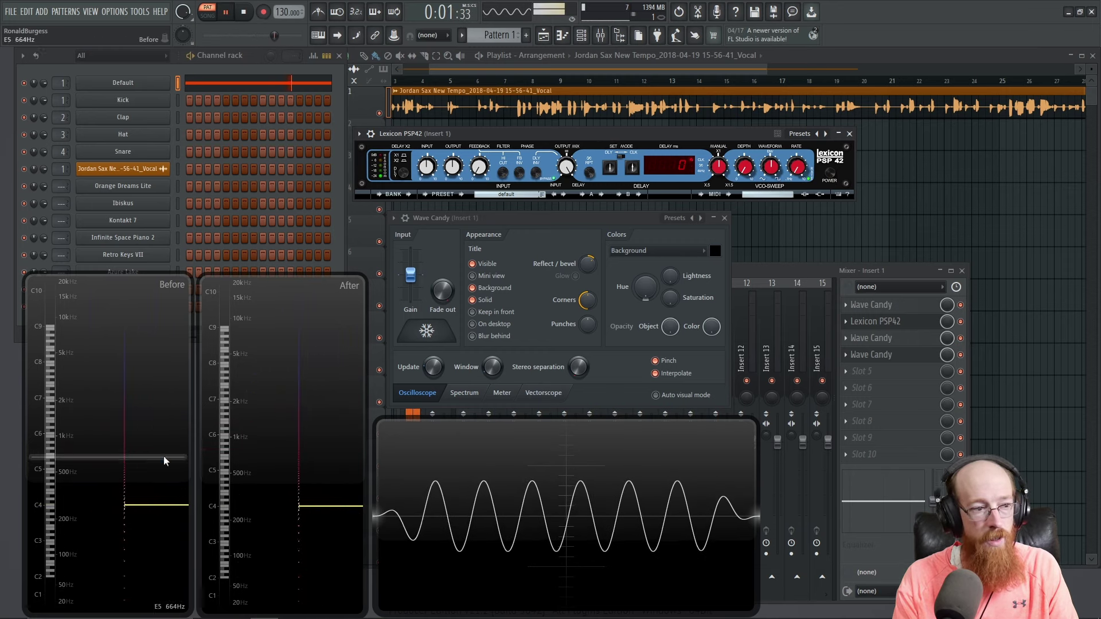
{"action": "left_click", "coordinate": [829, 173]}
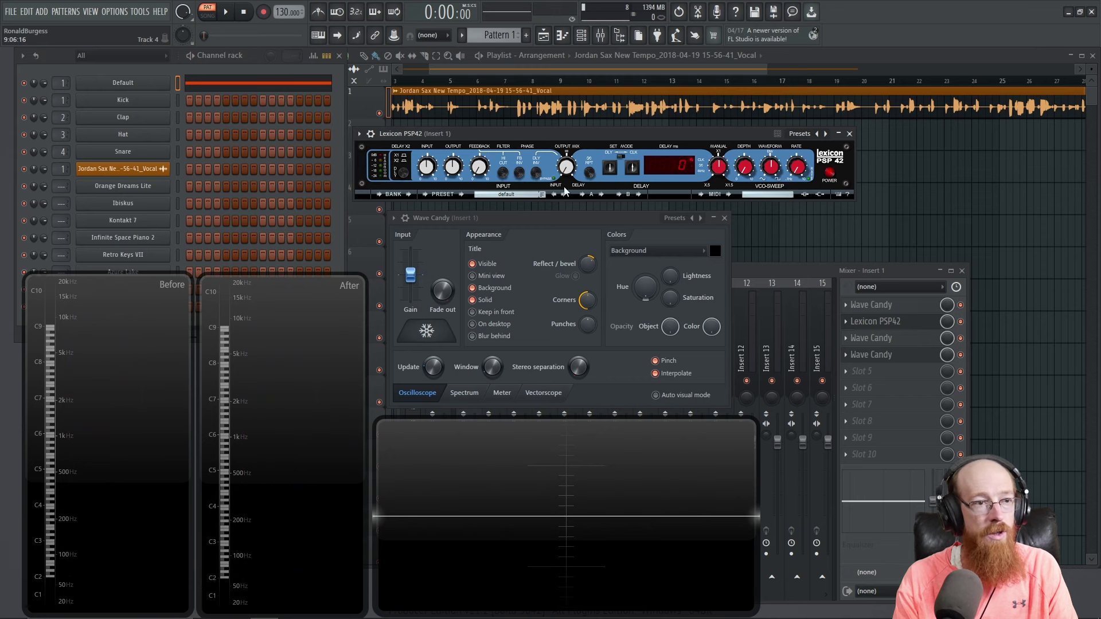
{"action": "key", "text": "space"}
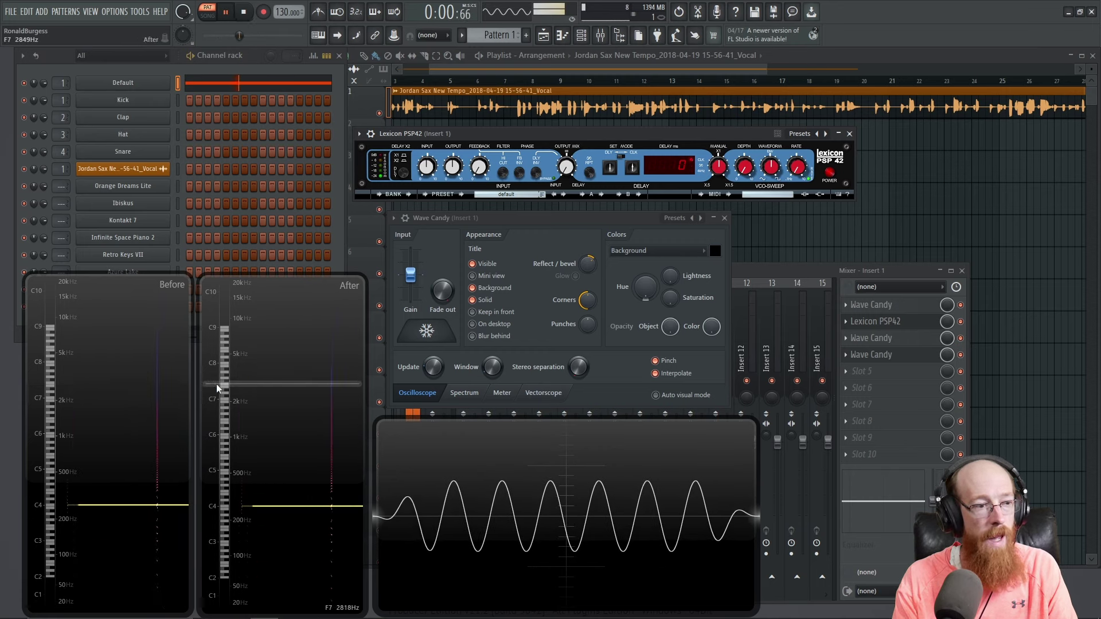
{"action": "key", "text": "space"}
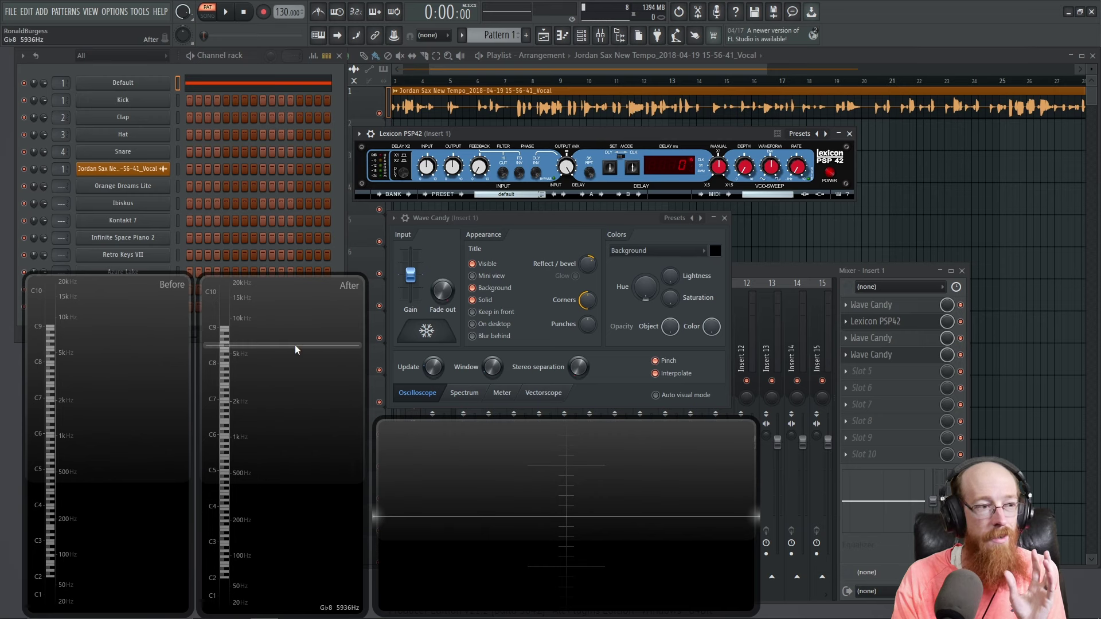
Play and stop the test tone to watch the added harmonics on the After spectrogram
{"action": "key", "text": "space"}
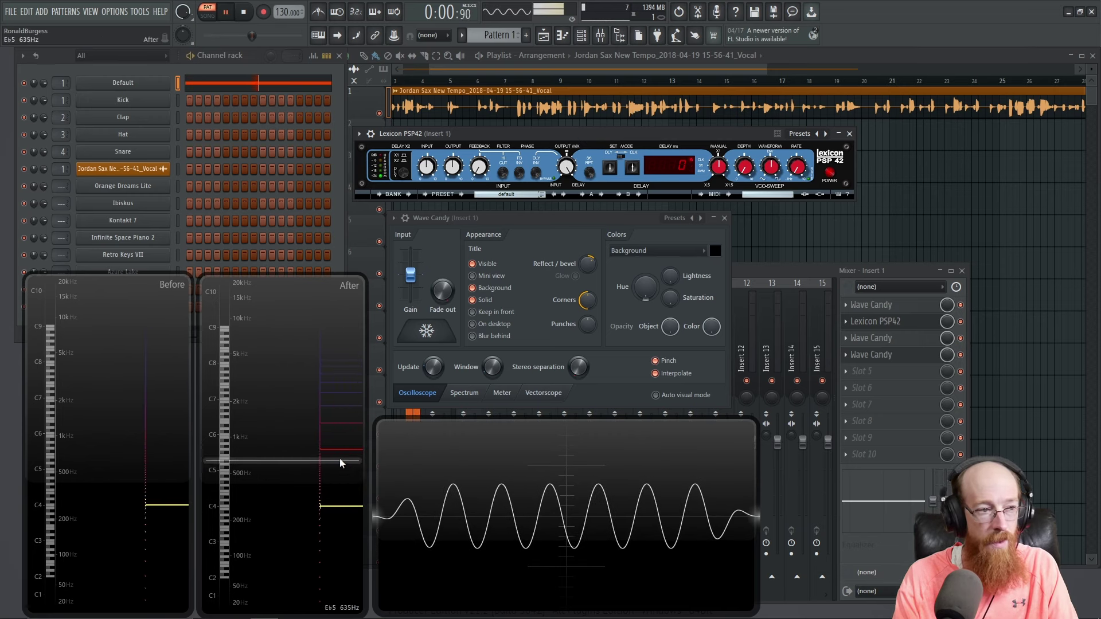
{"action": "key", "text": "space"}
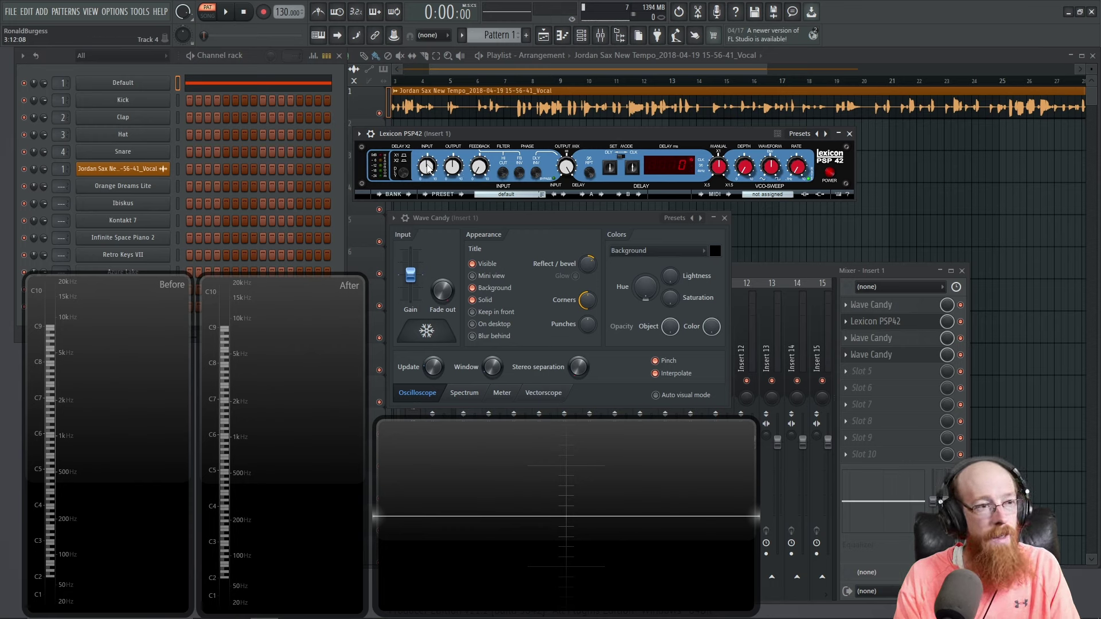
Play and stop the test tone to show the flattened waveform on the oscilloscope
{"action": "key", "text": "space"}
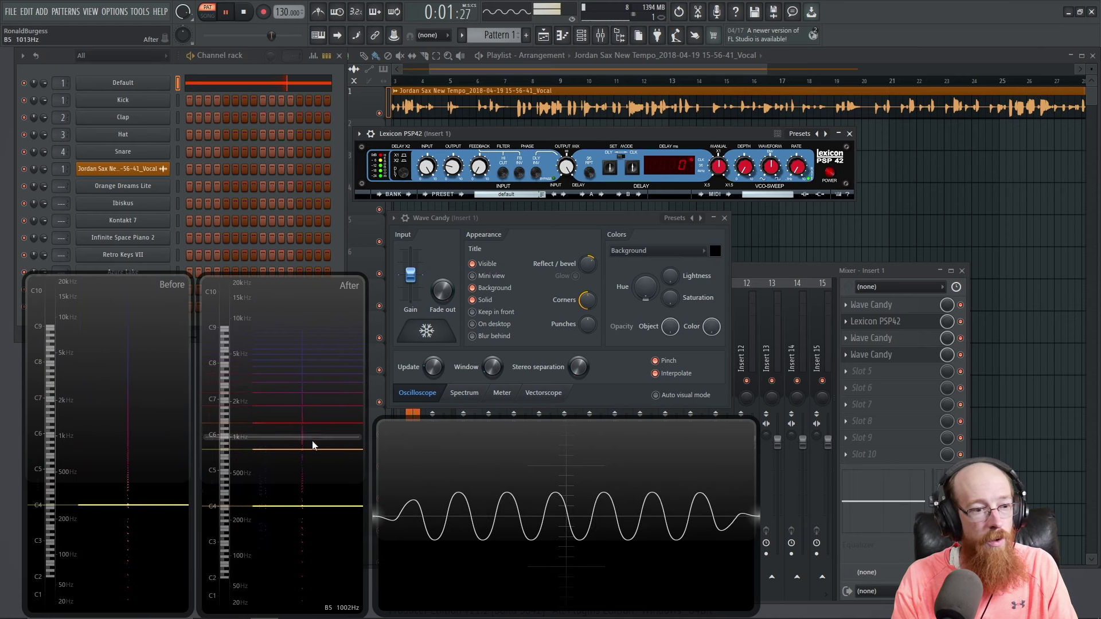
{"action": "key", "text": "space"}
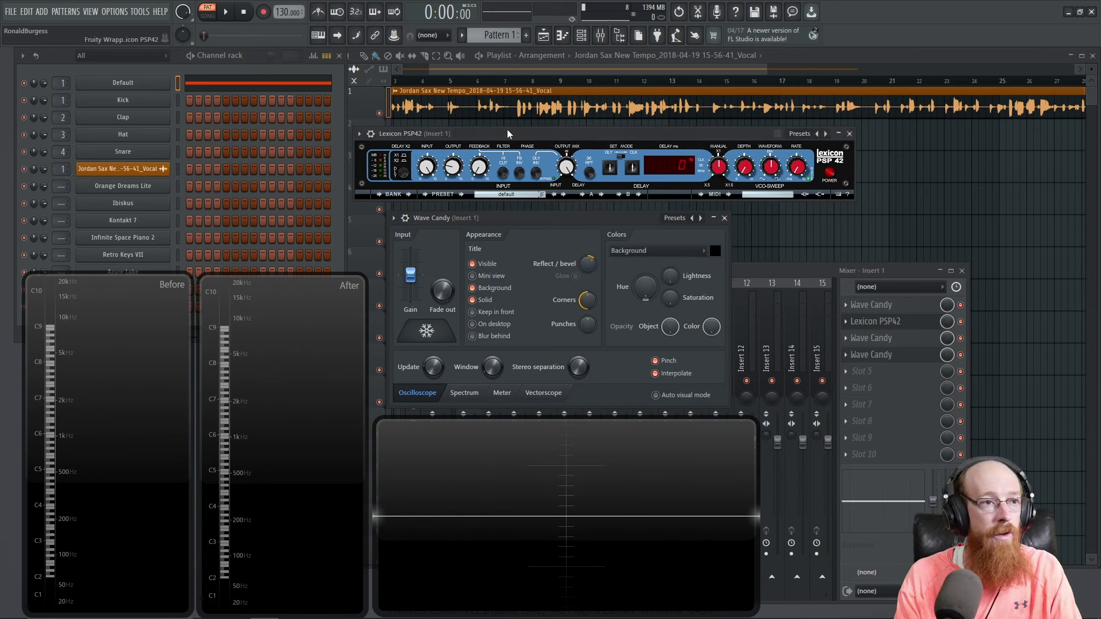
Play and stop the test tone to hear it squared off by the PSP42
{"action": "key", "text": "space"}
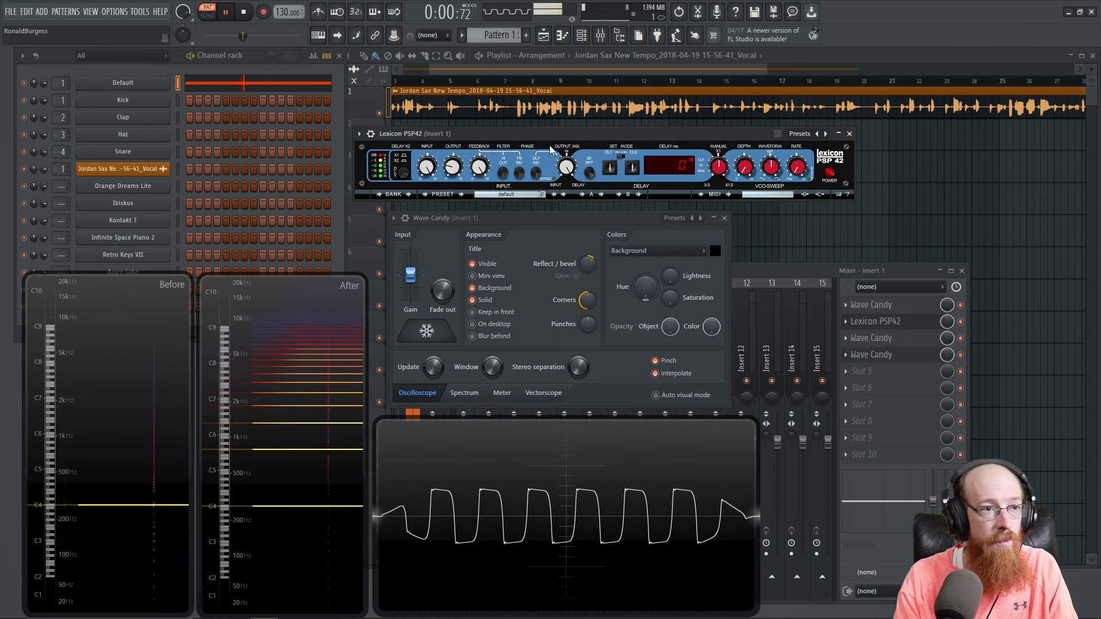
{"action": "key", "text": "space"}
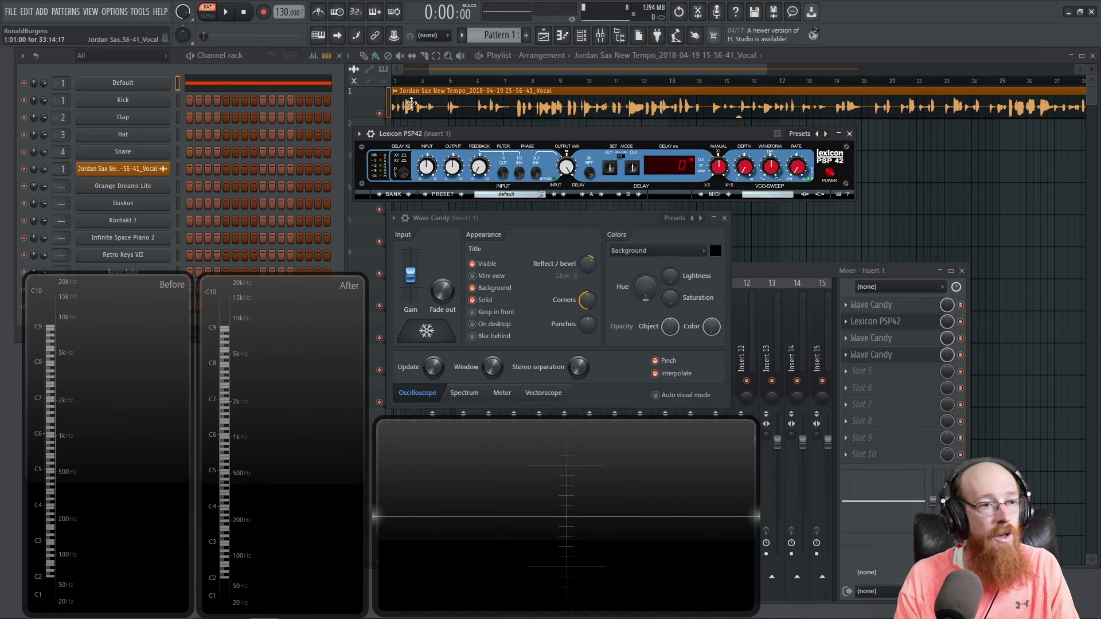
Bring the sax playlist and PSP42 window forward, then play the sax clip through the effect
{"action": "left_click_drag", "start_coordinate": [411, 67], "coordinate": [390, 71]}
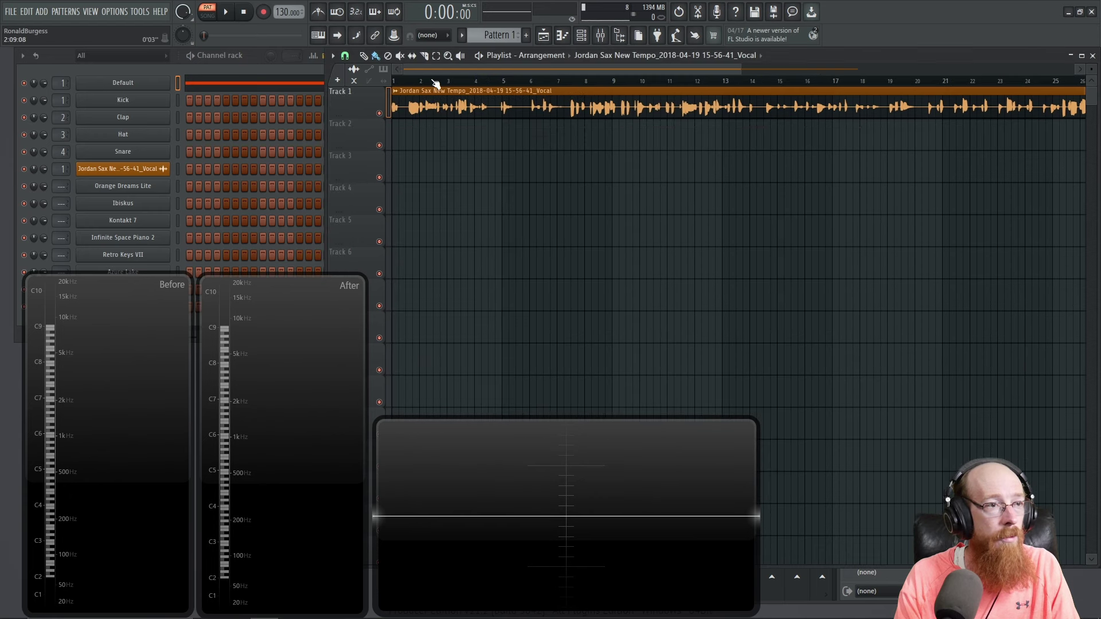
{"action": "left_click", "coordinate": [355, 138]}
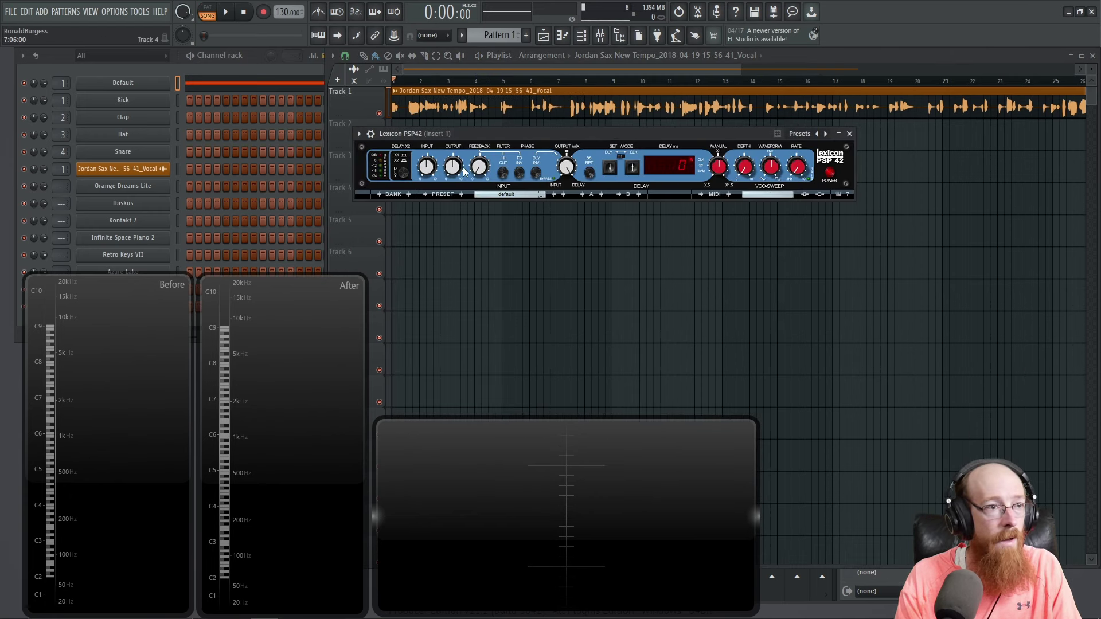
{"action": "key", "text": "space"}
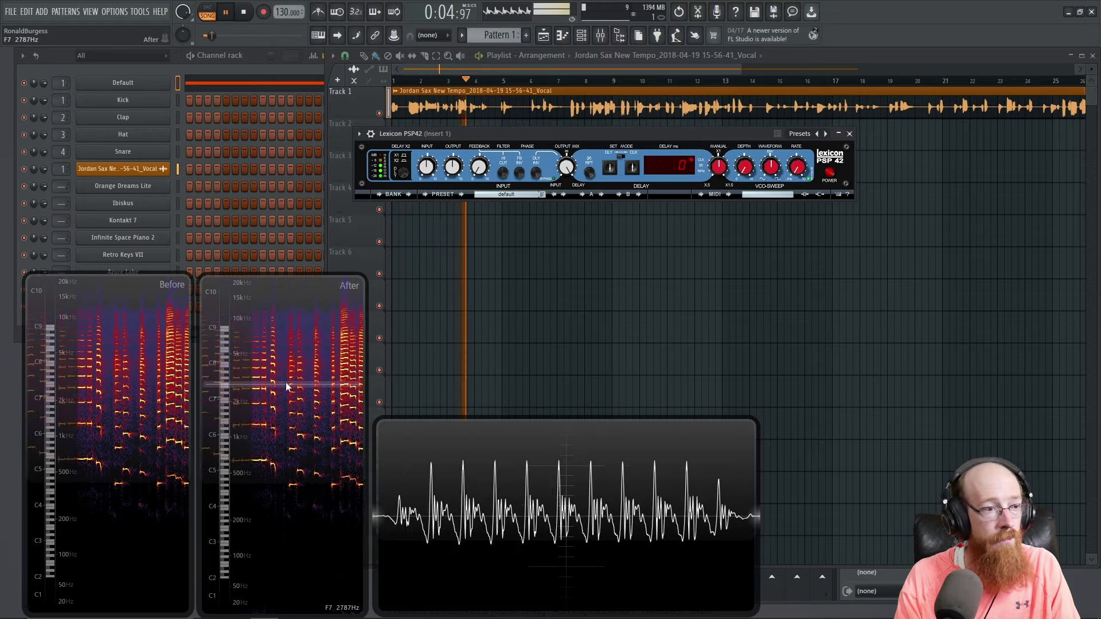
{"action": "key", "text": "space"}
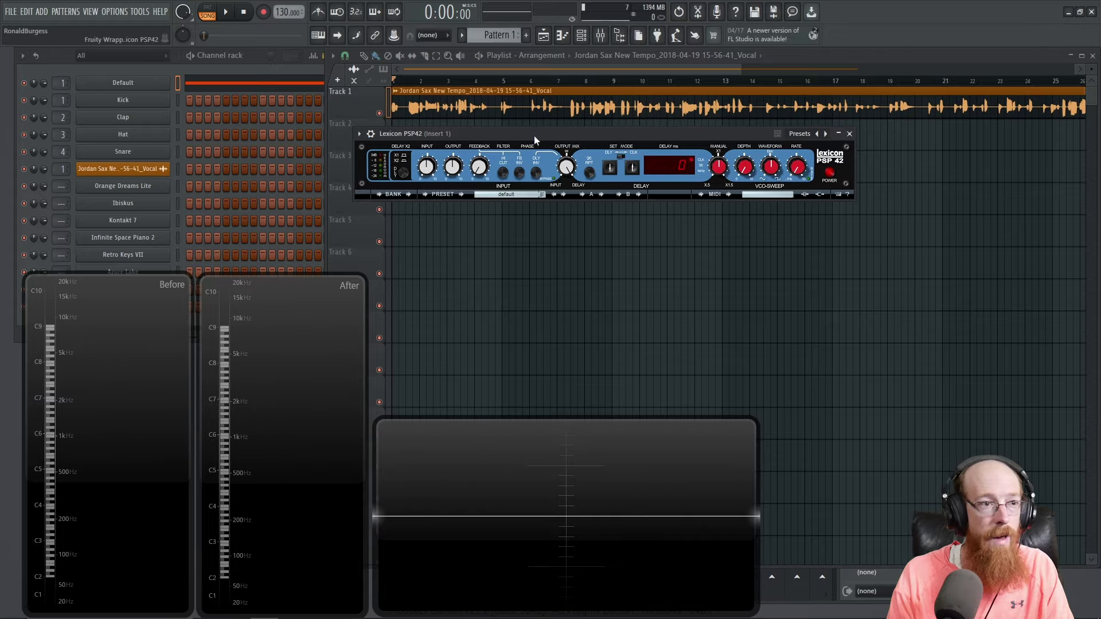
{"action": "key", "text": "space"}
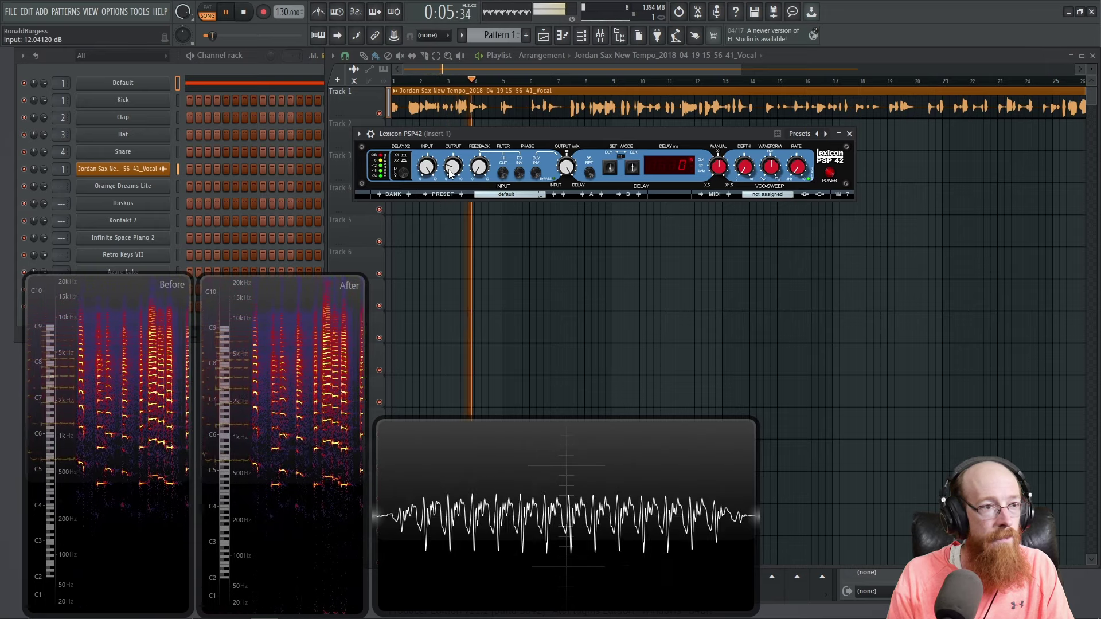
Switch the PSP42 off and on twice during sax playback to compare dry and processed sound
{"action": "key", "text": "space"}
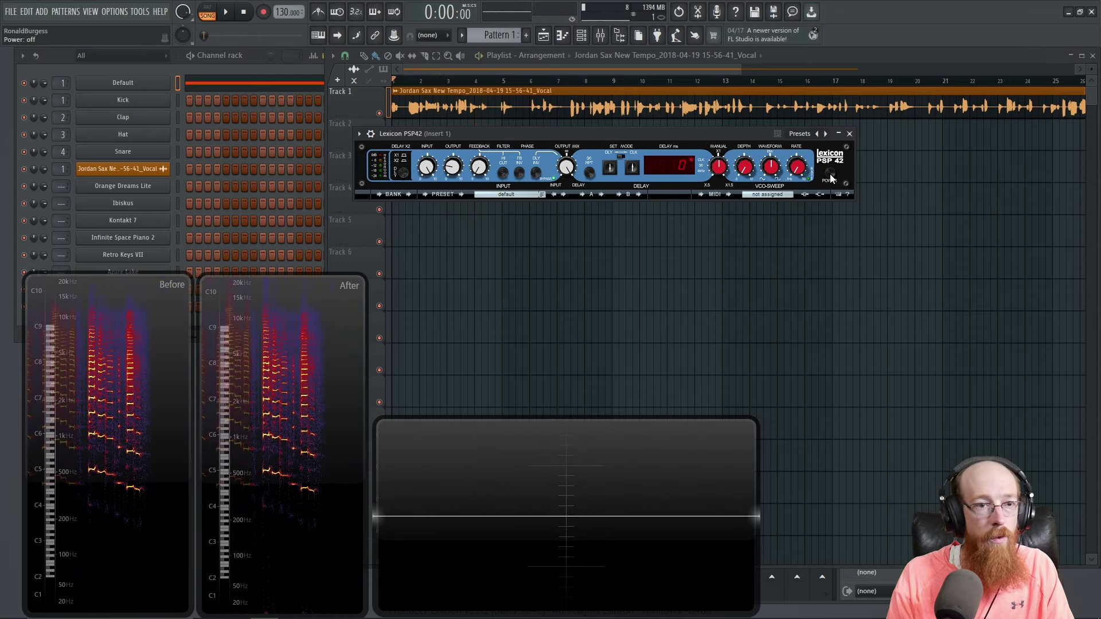
{"action": "key", "text": "space"}
{"action": "left_click", "coordinate": [831, 175]}
{"action": "left_click", "coordinate": [830, 175]}
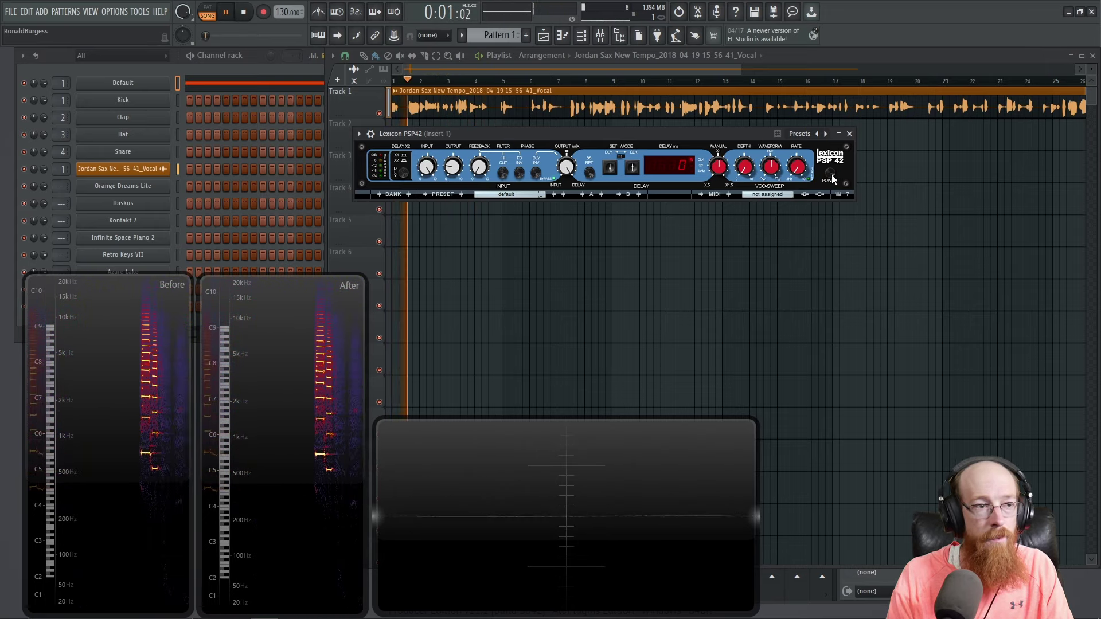
{"action": "key", "text": "space"}
{"action": "key", "text": "space"}
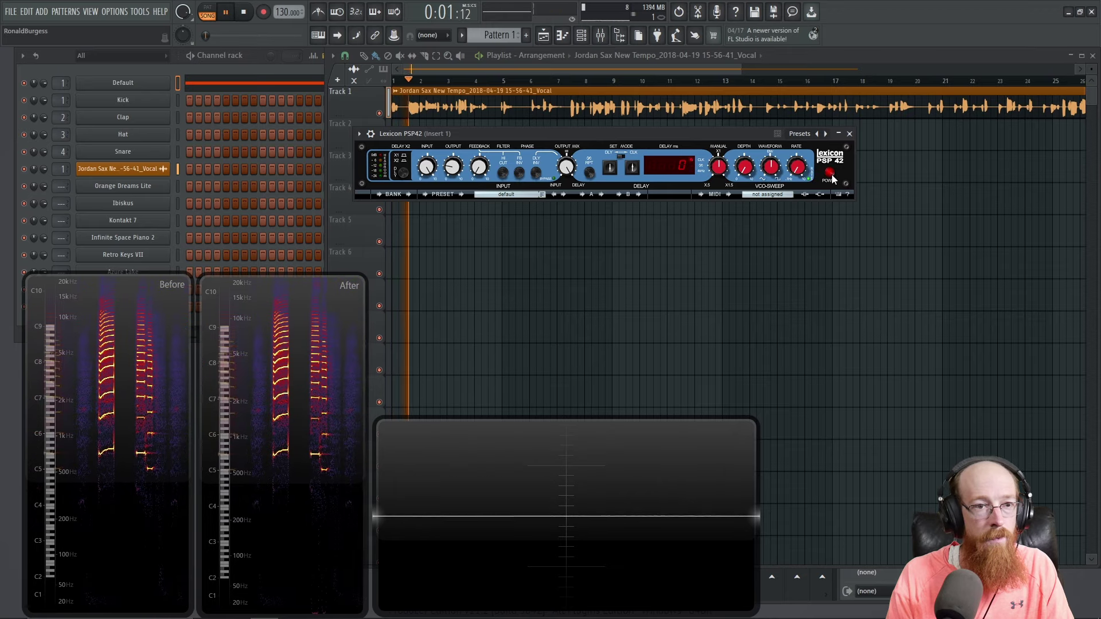
{"action": "key", "text": "space"}
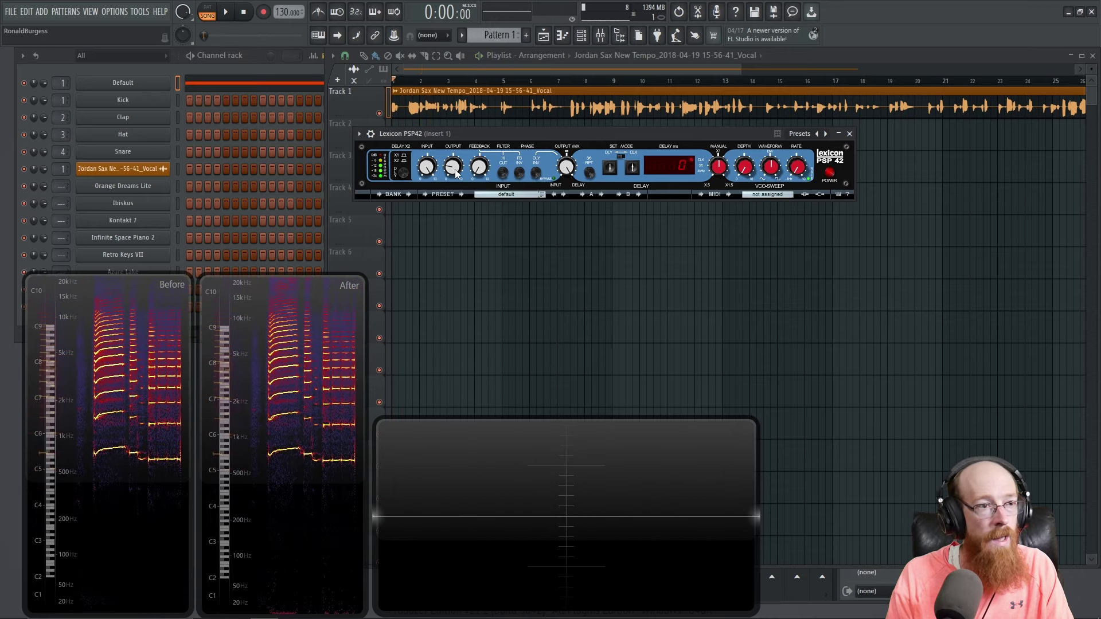
{"action": "key", "text": "space"}
{"action": "left_click", "coordinate": [830, 177]}
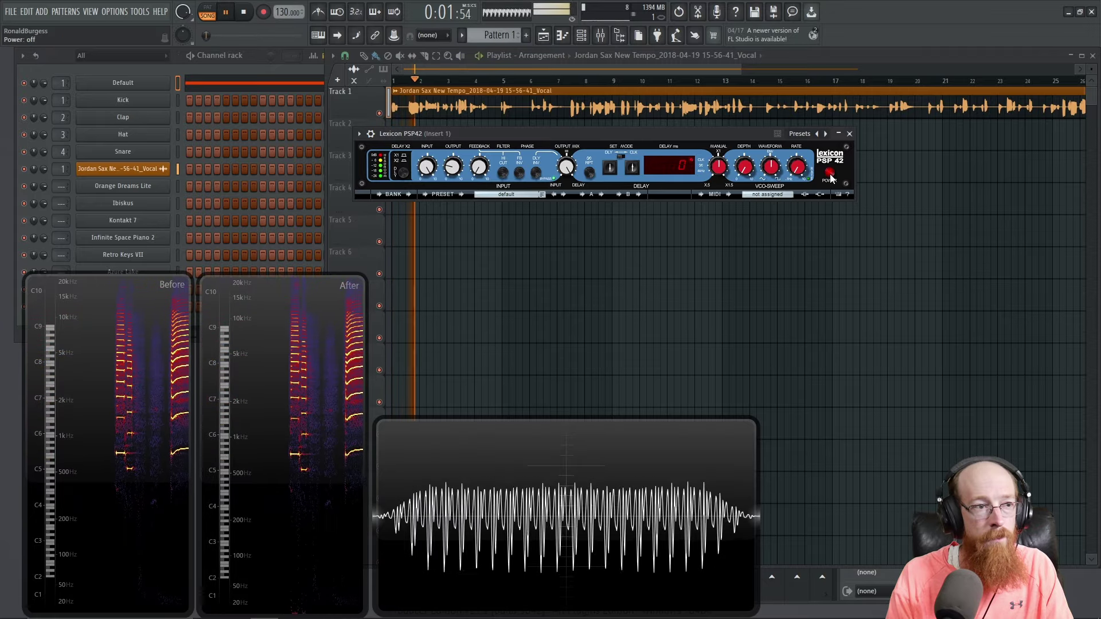
{"action": "left_click", "coordinate": [830, 176]}
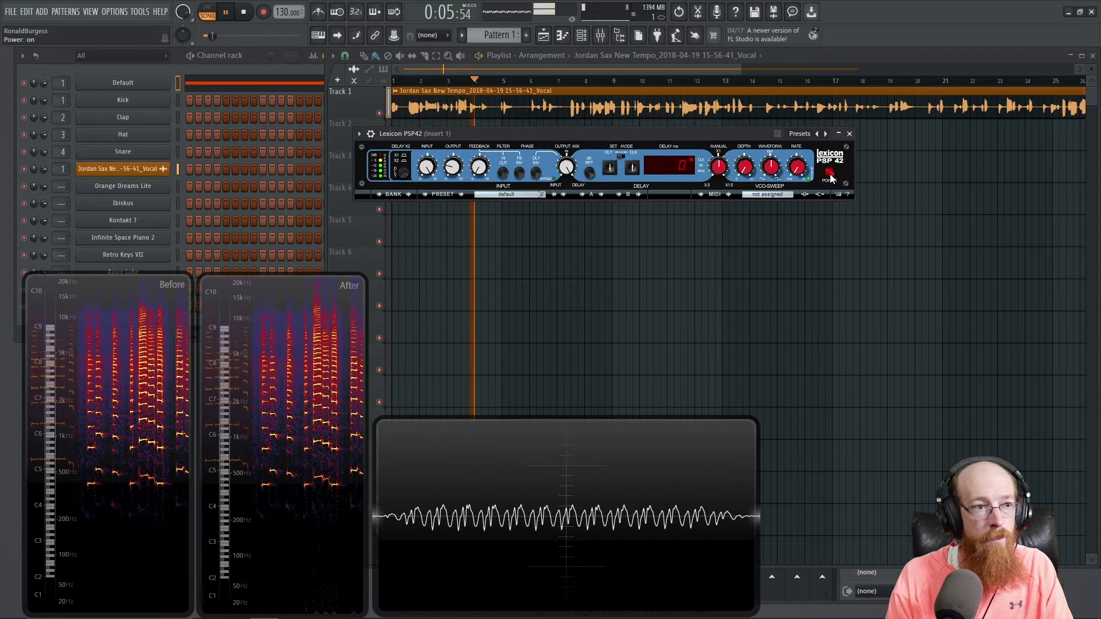
Restart the sax with the PSP42 on, playing it repeatedly to compare the spectrograms
{"action": "key", "text": "space"}
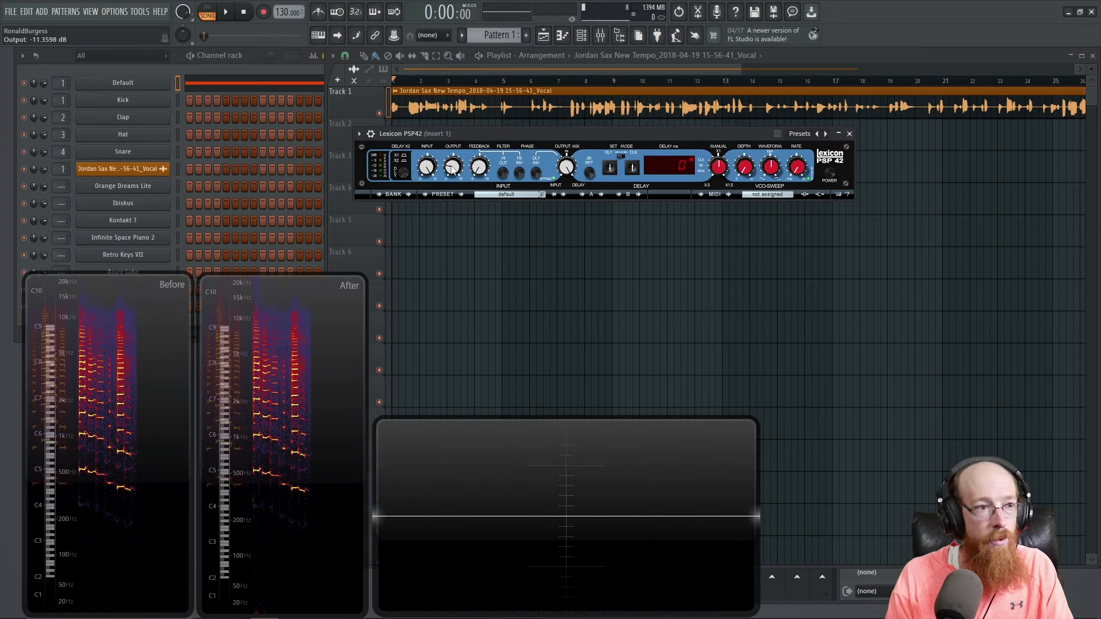
{"action": "key", "text": "space"}
{"action": "left_click", "coordinate": [831, 178]}
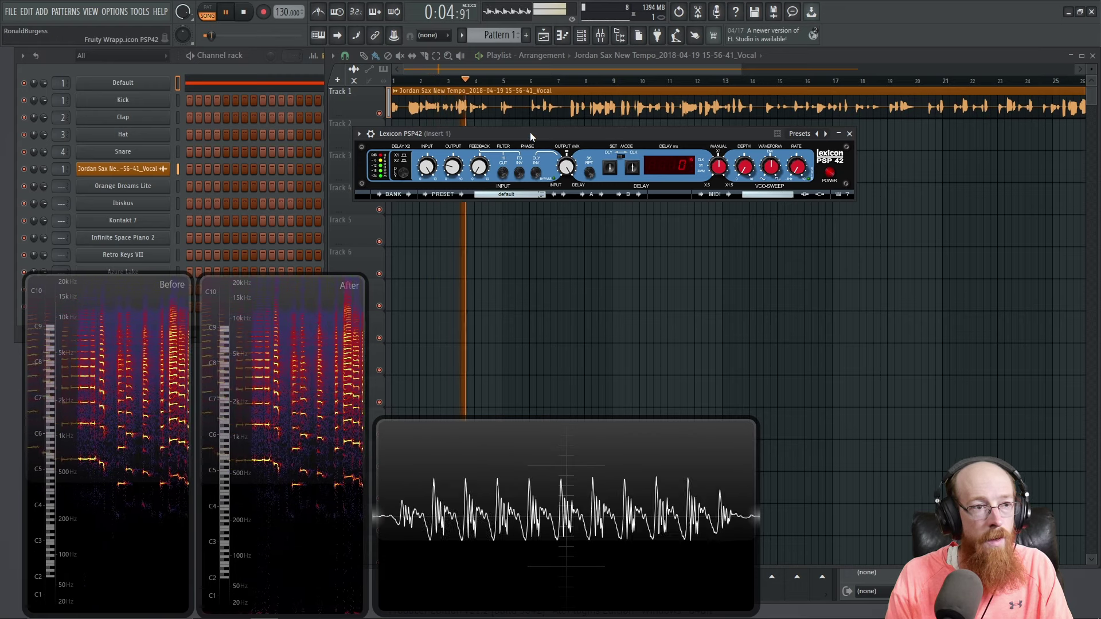
{"action": "key", "text": "space"}
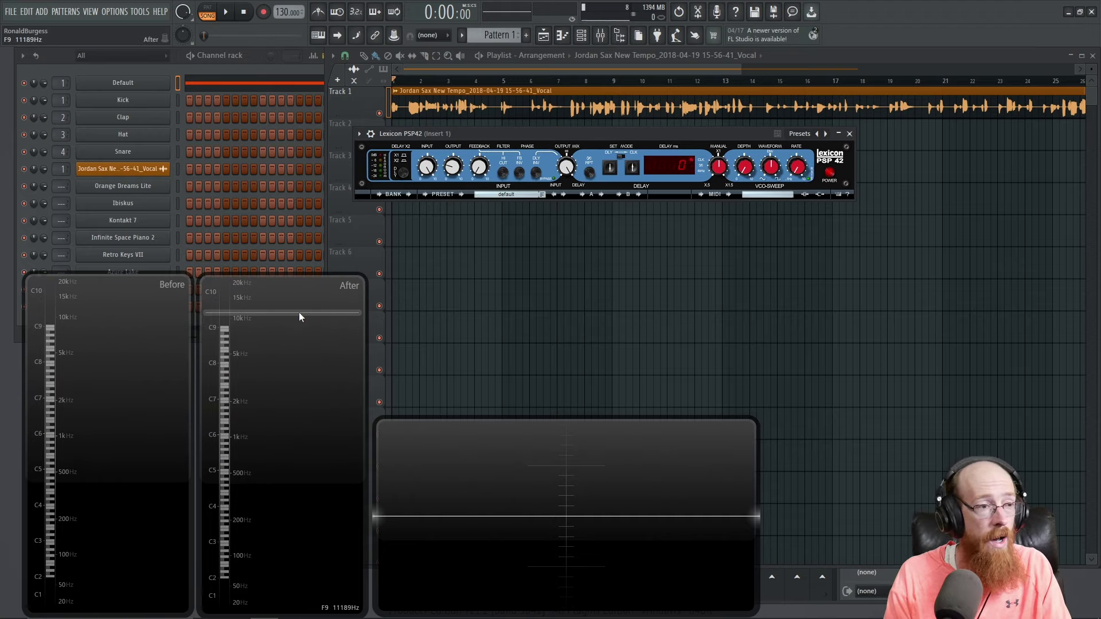
{"action": "key", "text": "space"}
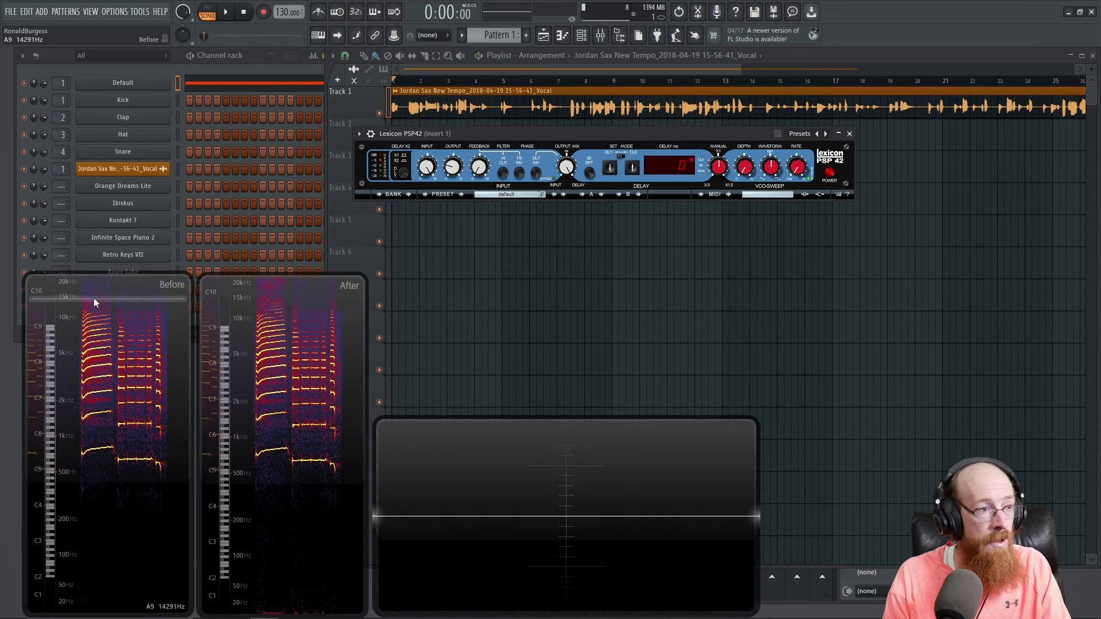
{"action": "key", "text": "space"}
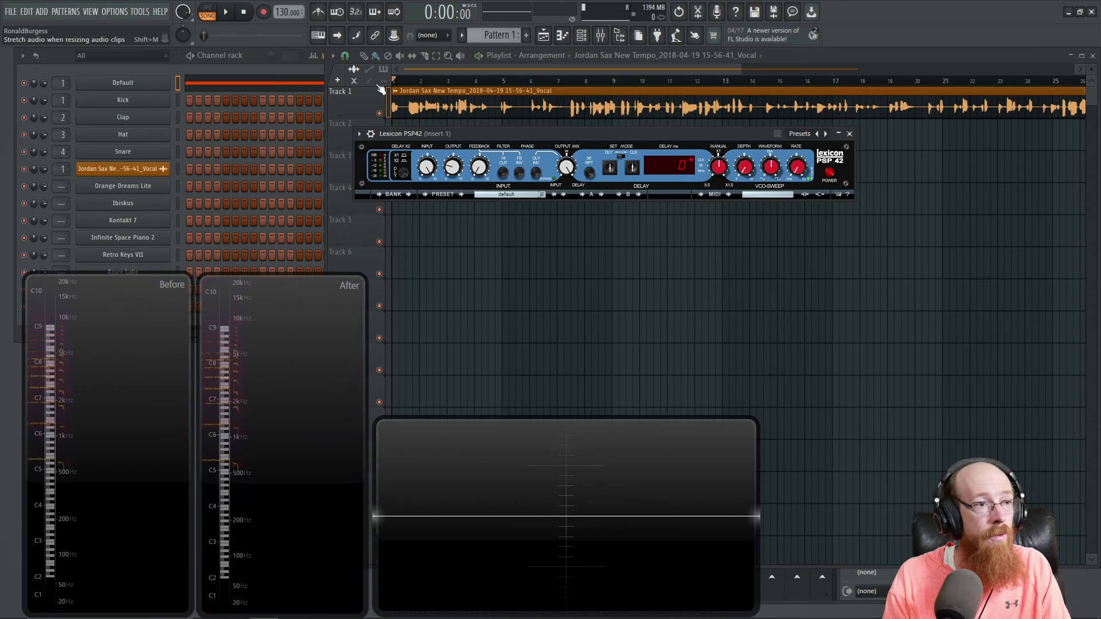
{"action": "key", "text": "space"}
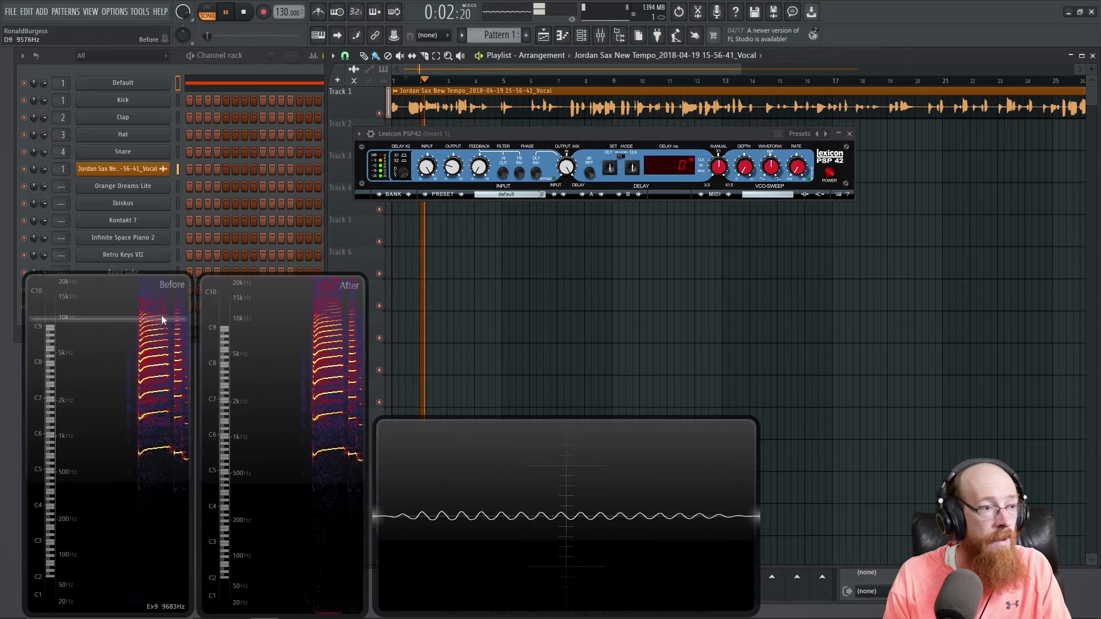
Play and stop the saxophone through the PSP42
{"action": "key", "text": "space"}
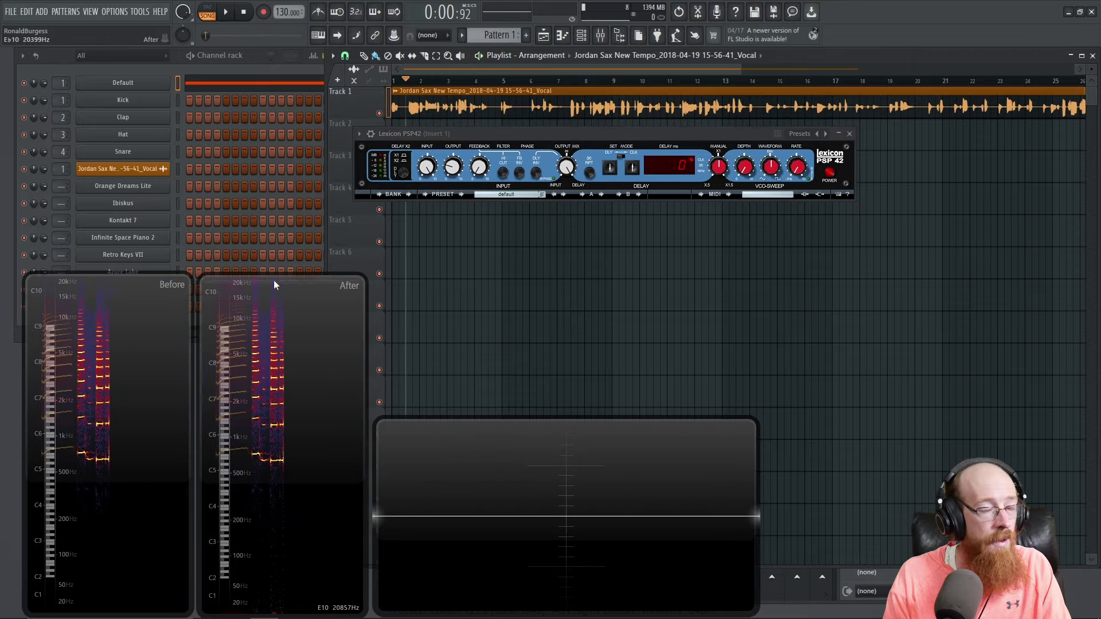
{"action": "key", "text": "space"}
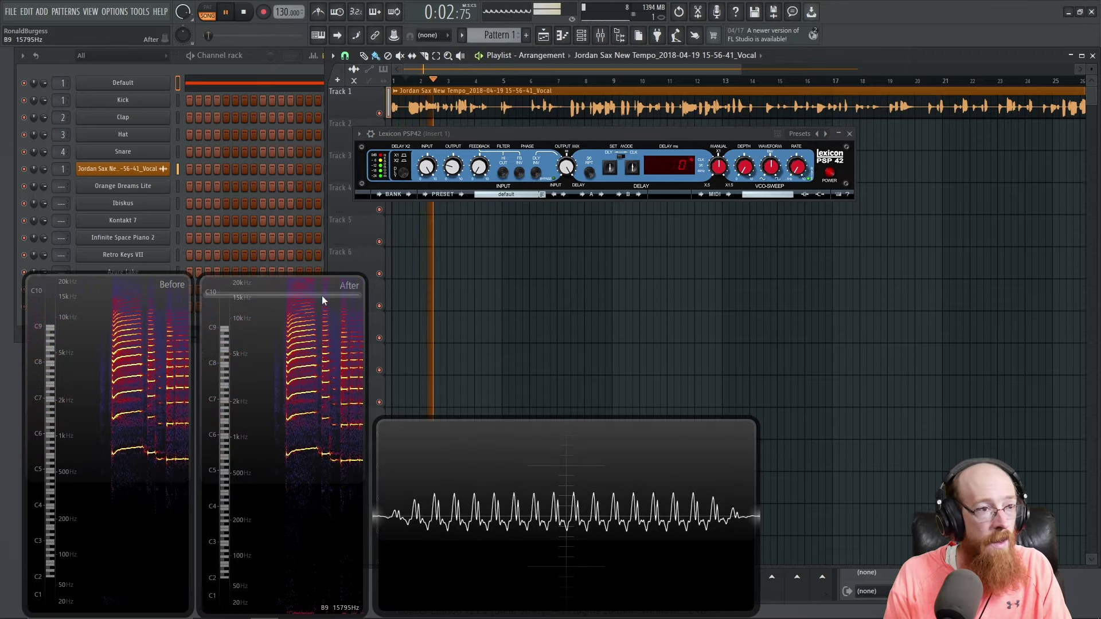
{"action": "key", "text": "space"}
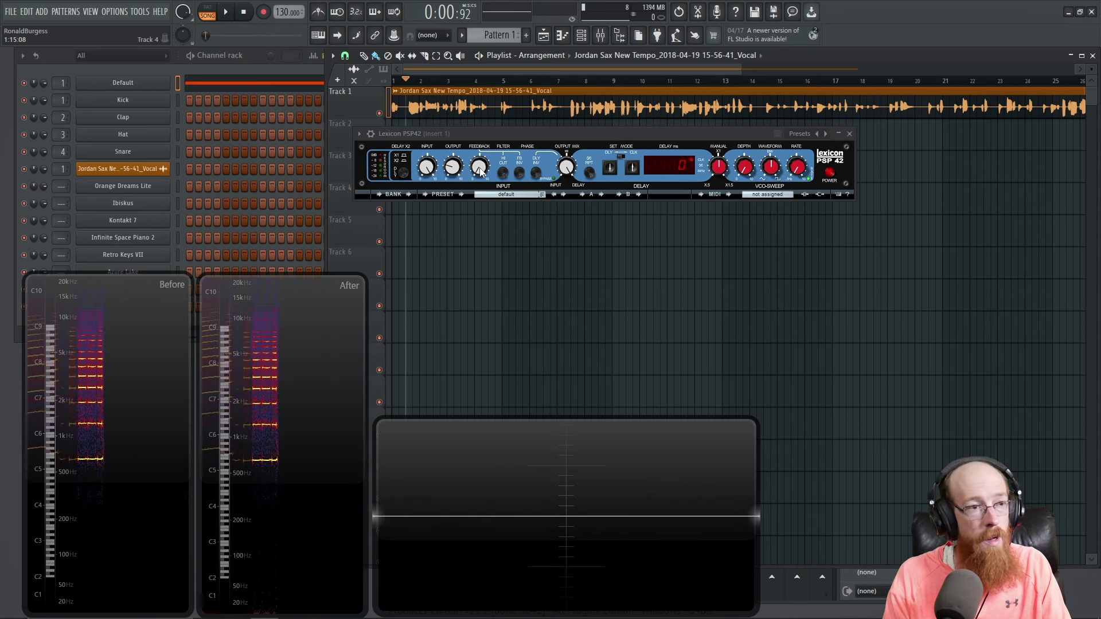
Play the sax again and switch the PSP42 off mid-playback to hear the dry sound
{"action": "left_click", "coordinate": [509, 135]}
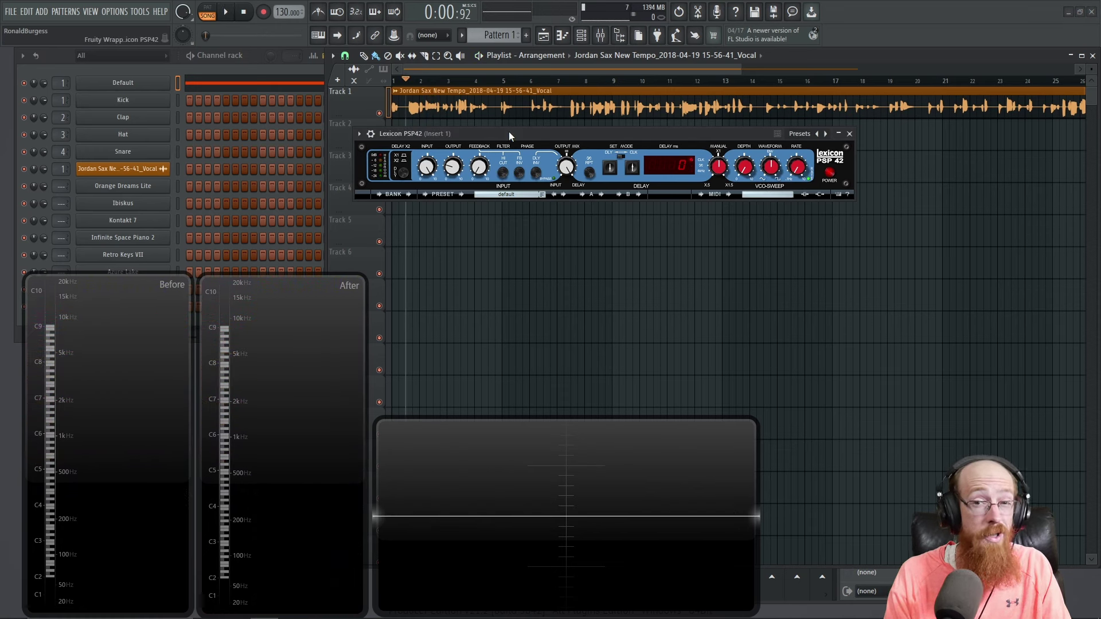
{"action": "key", "text": "space"}
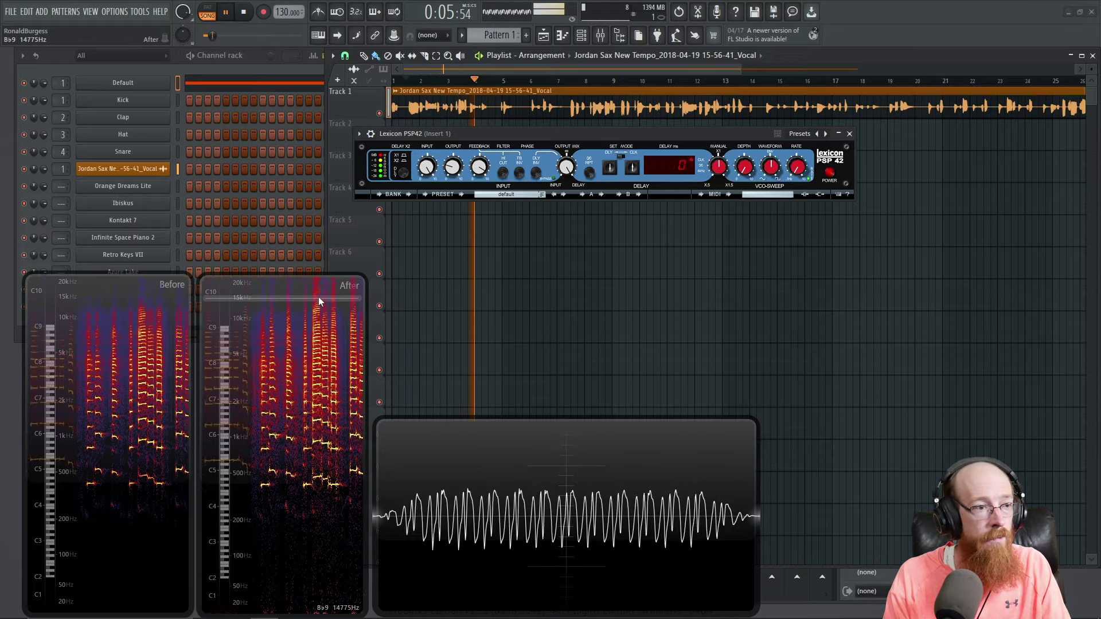
{"action": "key", "text": "space"}
{"action": "key", "text": "space"}
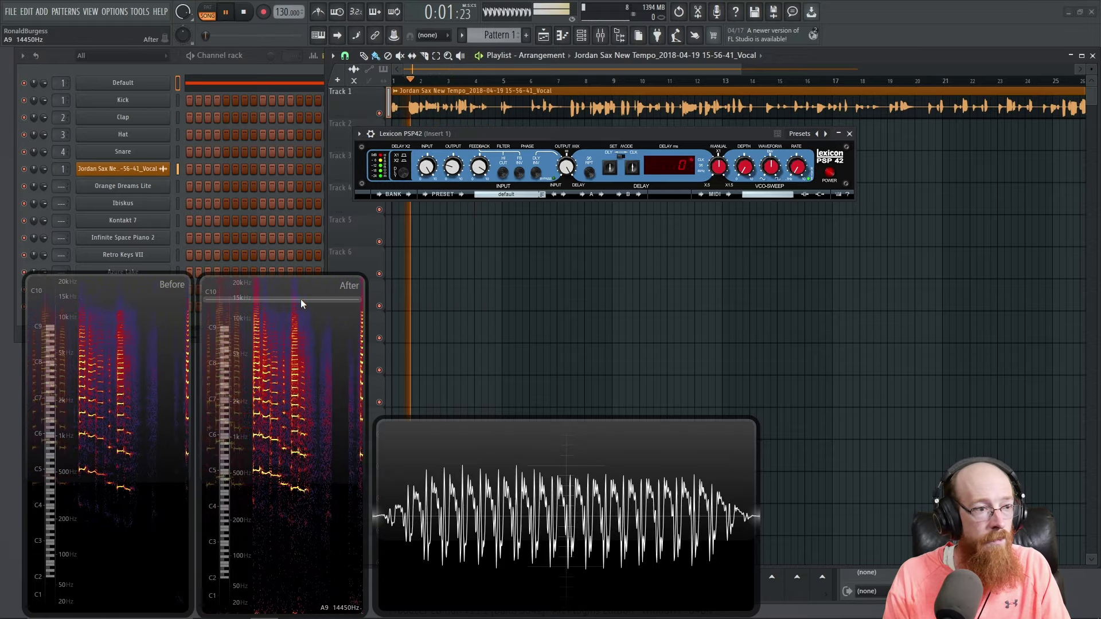
{"action": "key", "text": "space"}
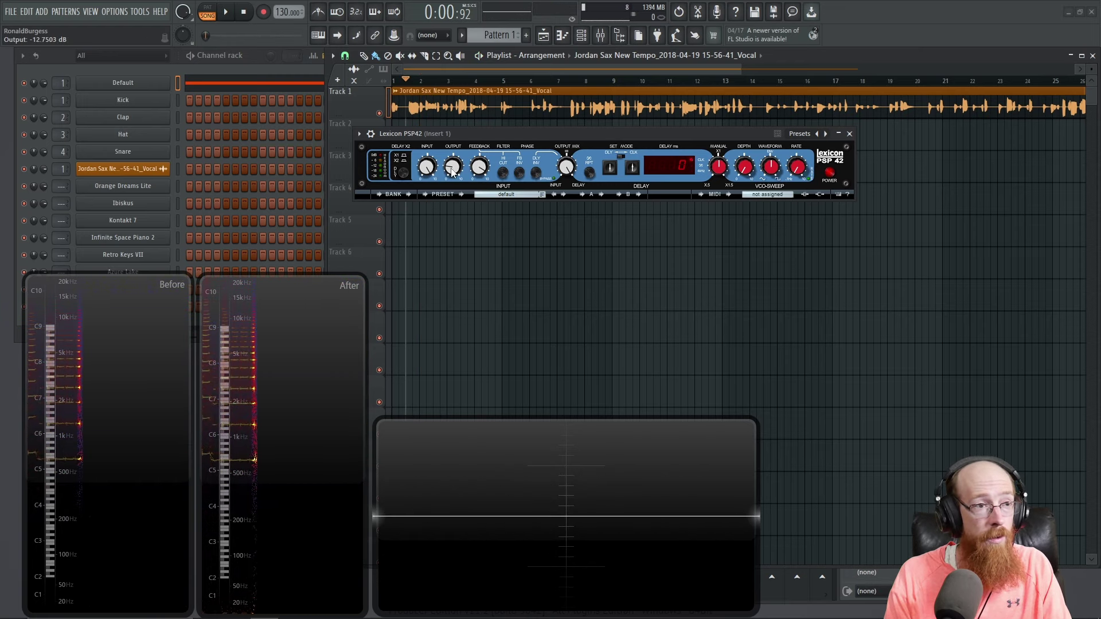
{"action": "key", "text": "space"}
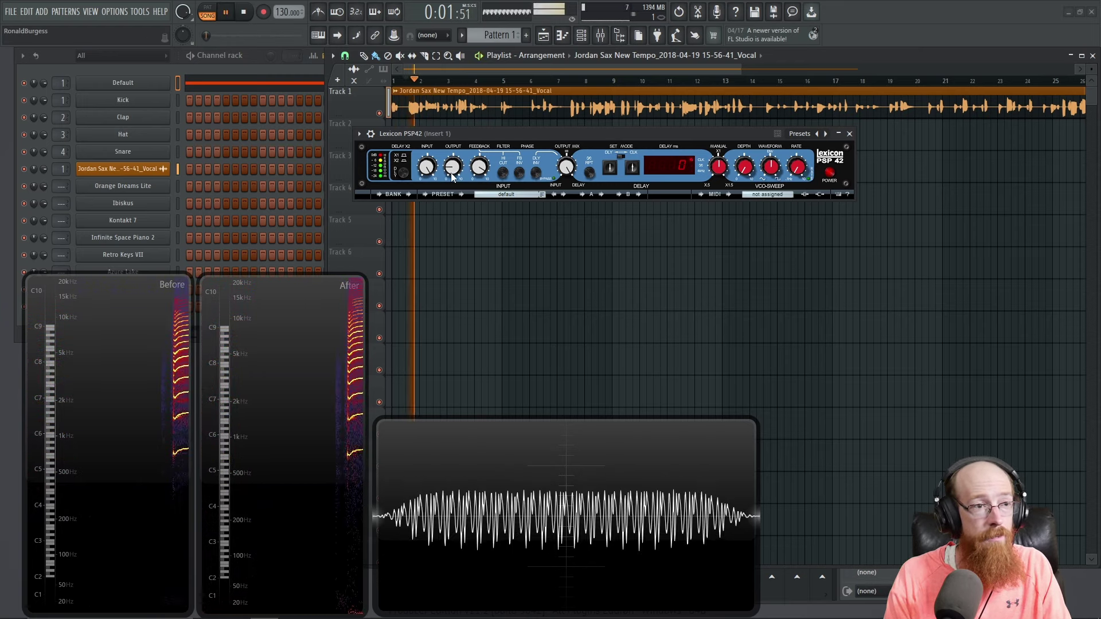
{"action": "left_click", "coordinate": [831, 175]}
{"action": "key", "text": "space"}
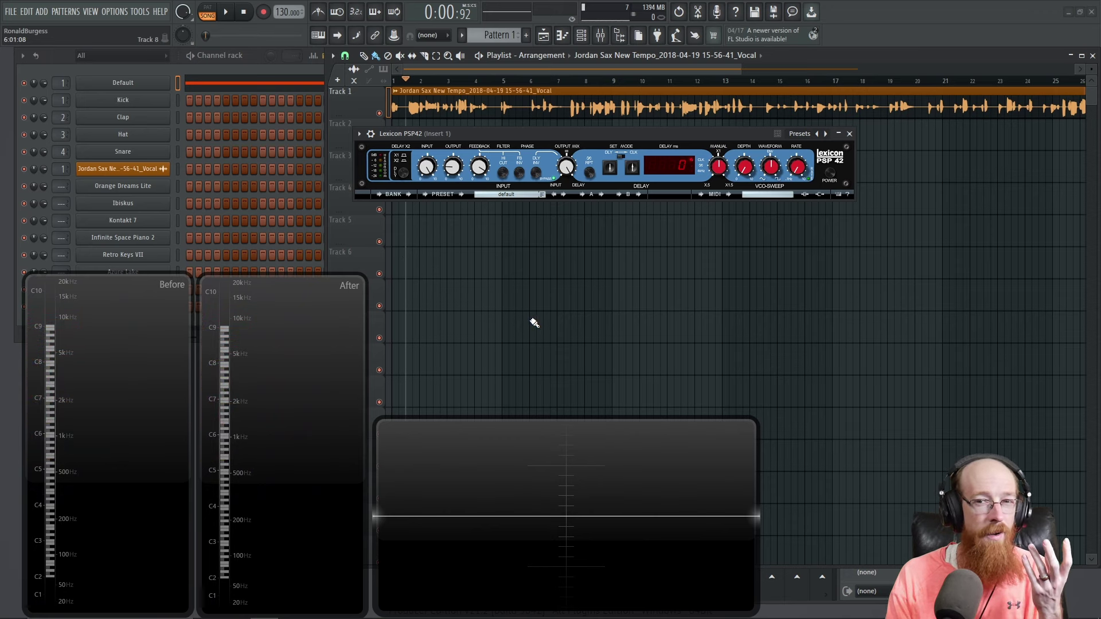
Set the PSP42 feedback to about -1.26 dB, adjust it further, and audition the sax
{"action": "left_click_drag", "start_coordinate": [480, 173], "coordinate": [482, 182]}
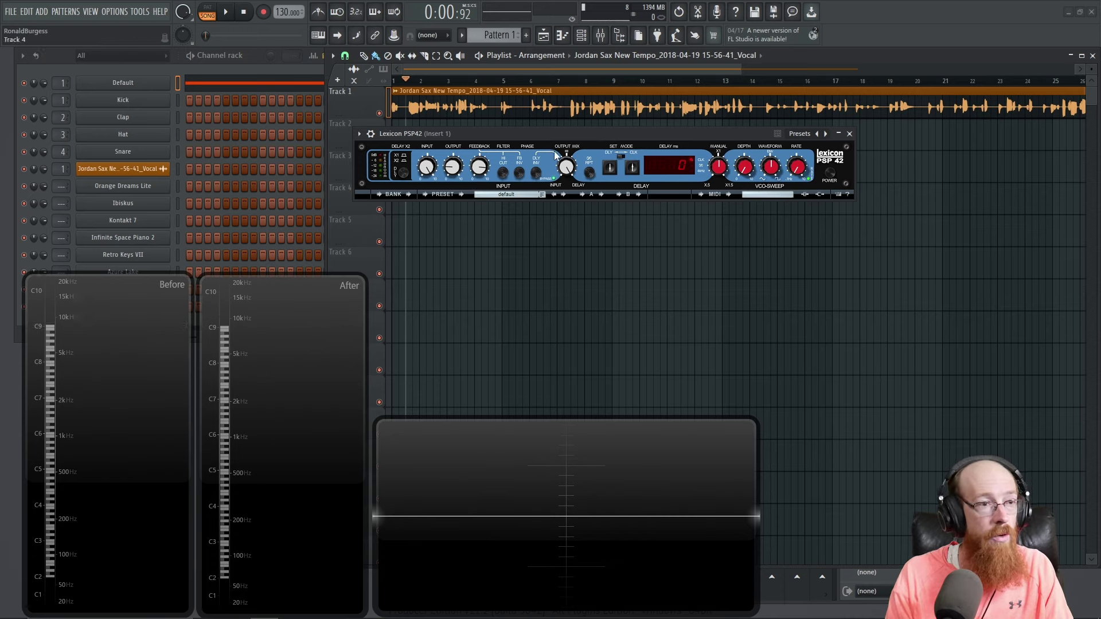
{"action": "key", "text": "space"}
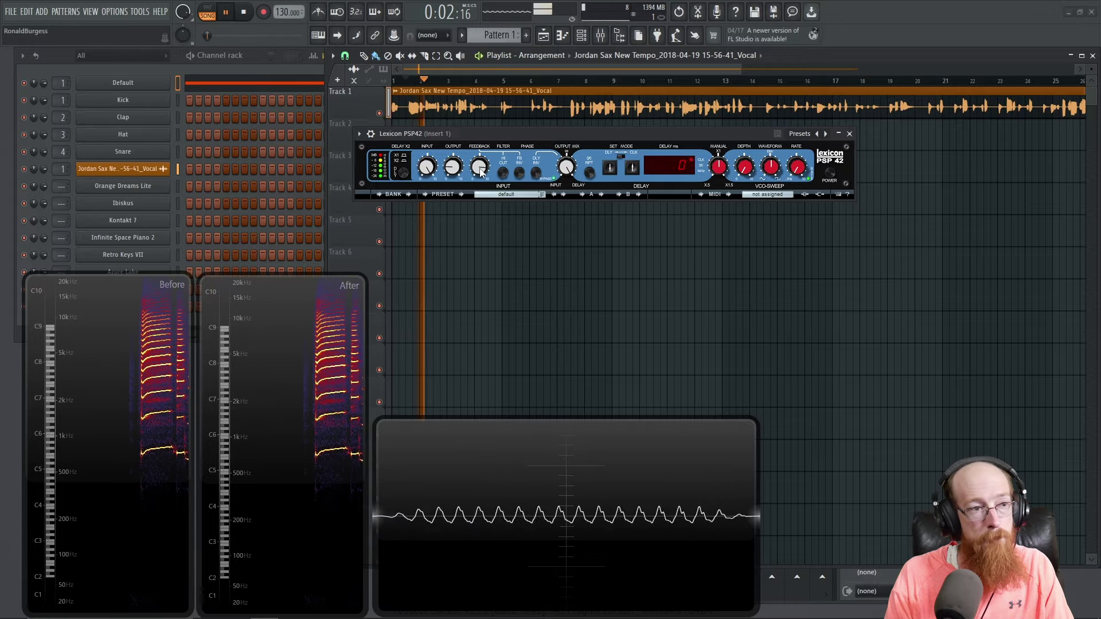
{"action": "scroll", "coordinate": [479, 166], "scroll_direction": "up", "scroll_amount": 5}
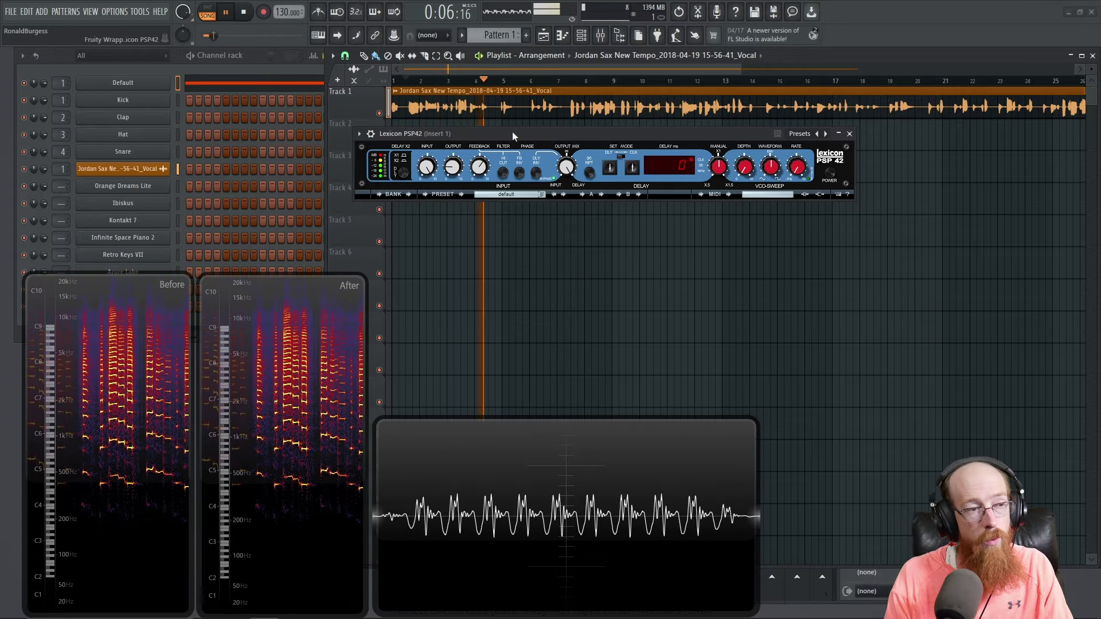
{"action": "key", "text": "space"}
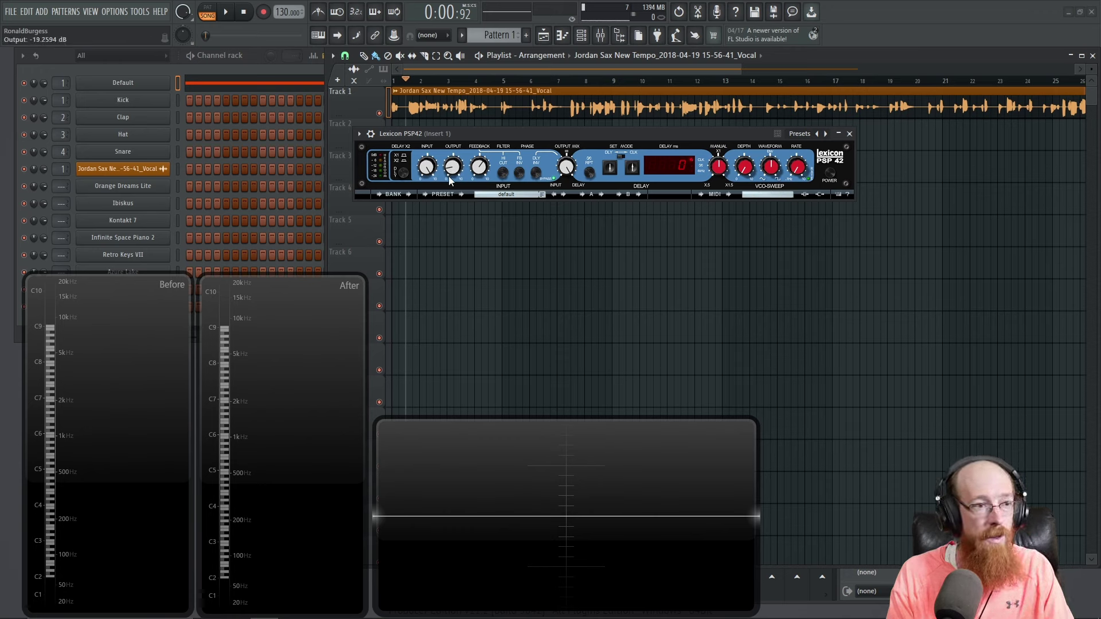
Start and restart sax playback several times, switching the PSP42 on while listening
{"action": "key", "text": "space"}
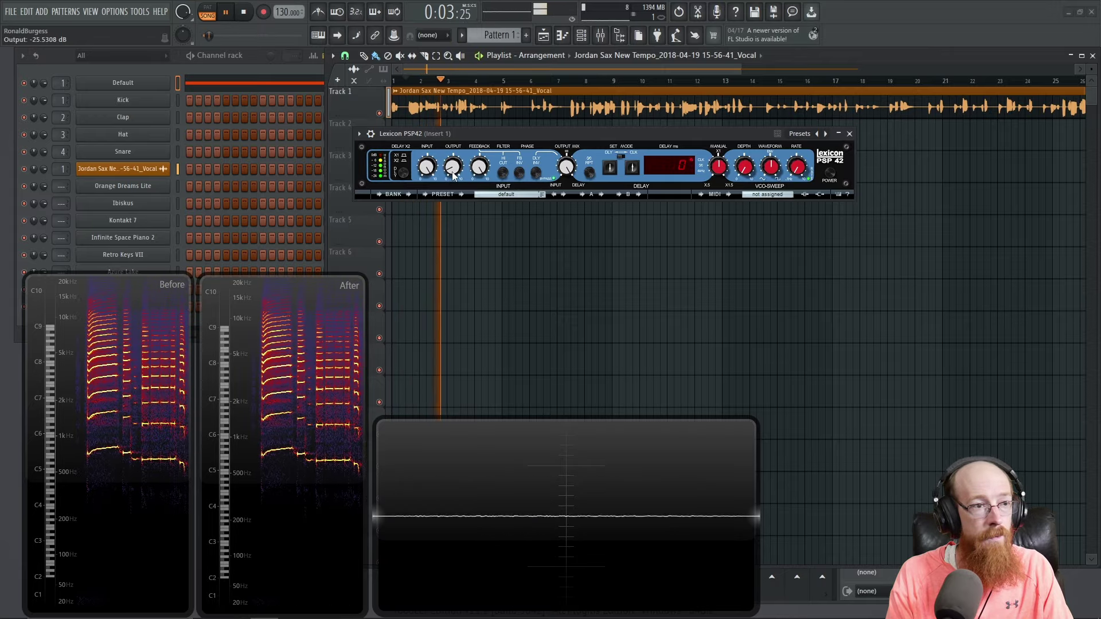
{"action": "left_click", "coordinate": [830, 173]}
{"action": "key", "text": "space"}
{"action": "key", "text": "space"}
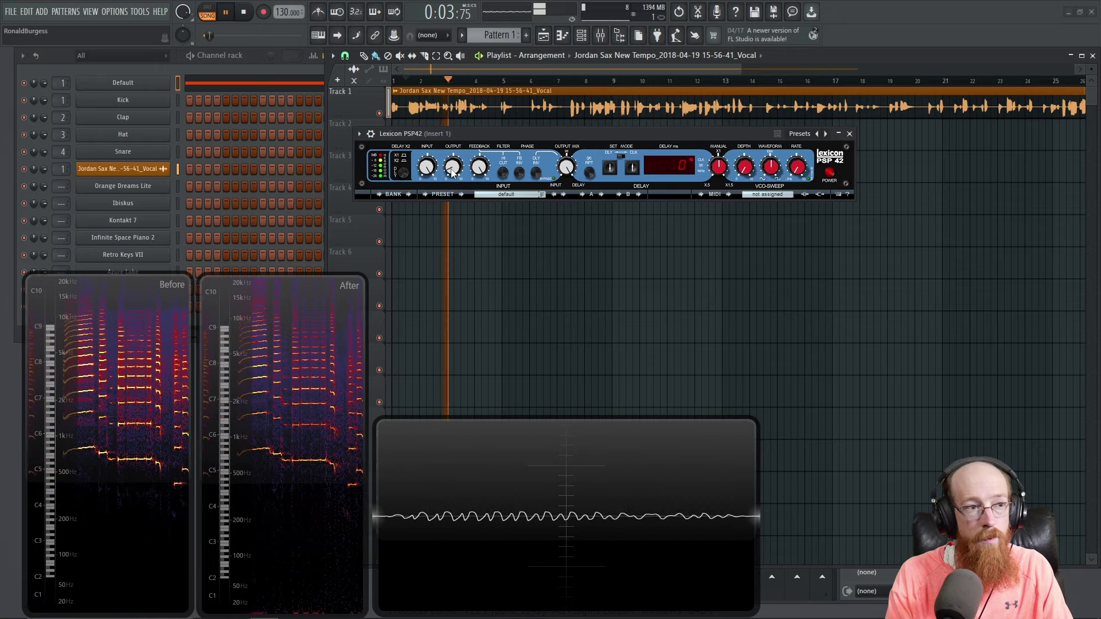
{"action": "key", "text": "space"}
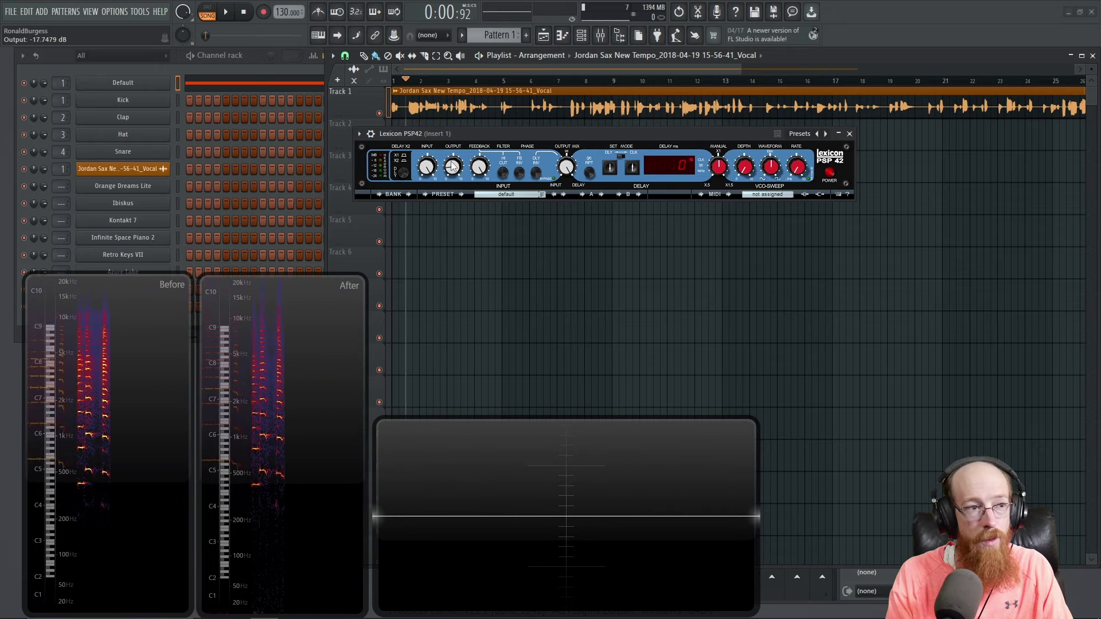
{"action": "key", "text": "space"}
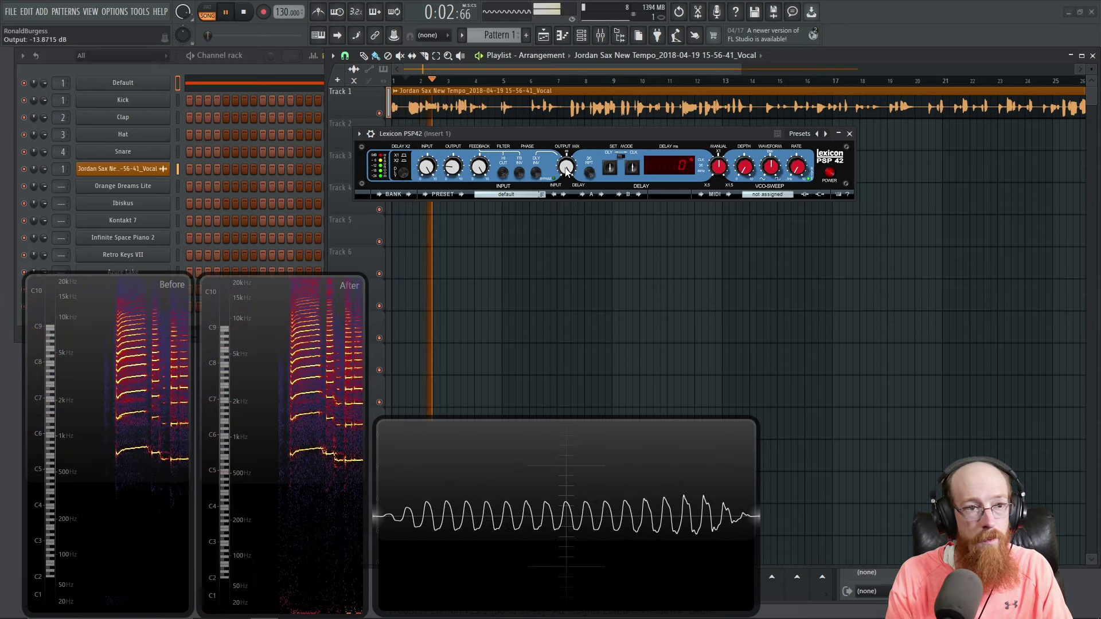
{"action": "key", "text": "space"}
{"action": "key", "text": "space"}
{"action": "left_click", "coordinate": [831, 173]}
{"action": "key", "text": "space"}
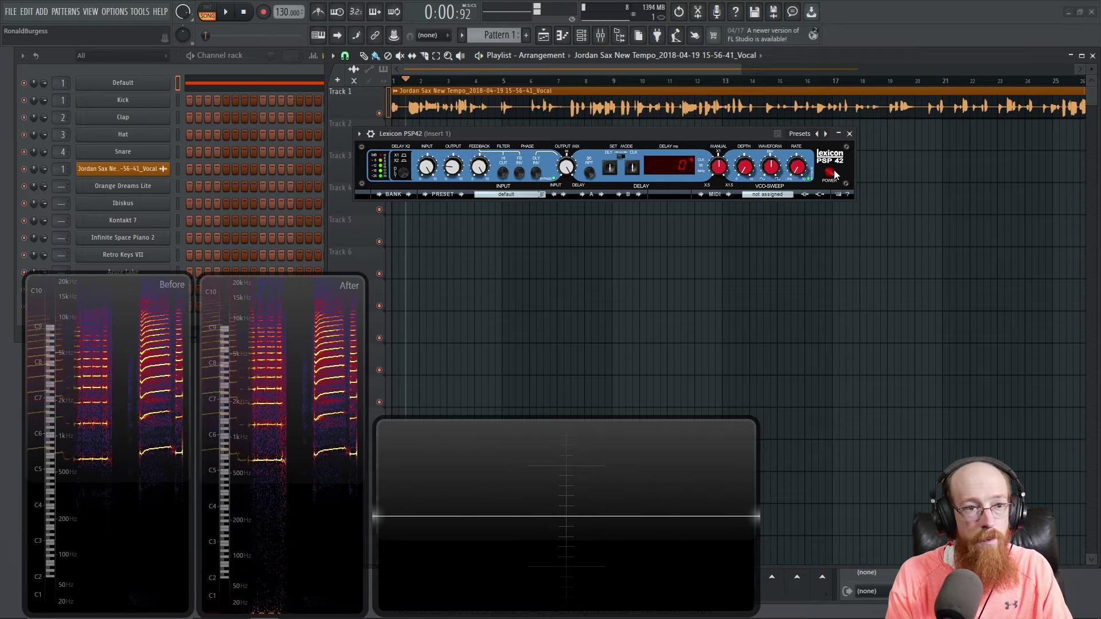
{"action": "key", "text": "space"}
{"action": "key", "text": "space"}
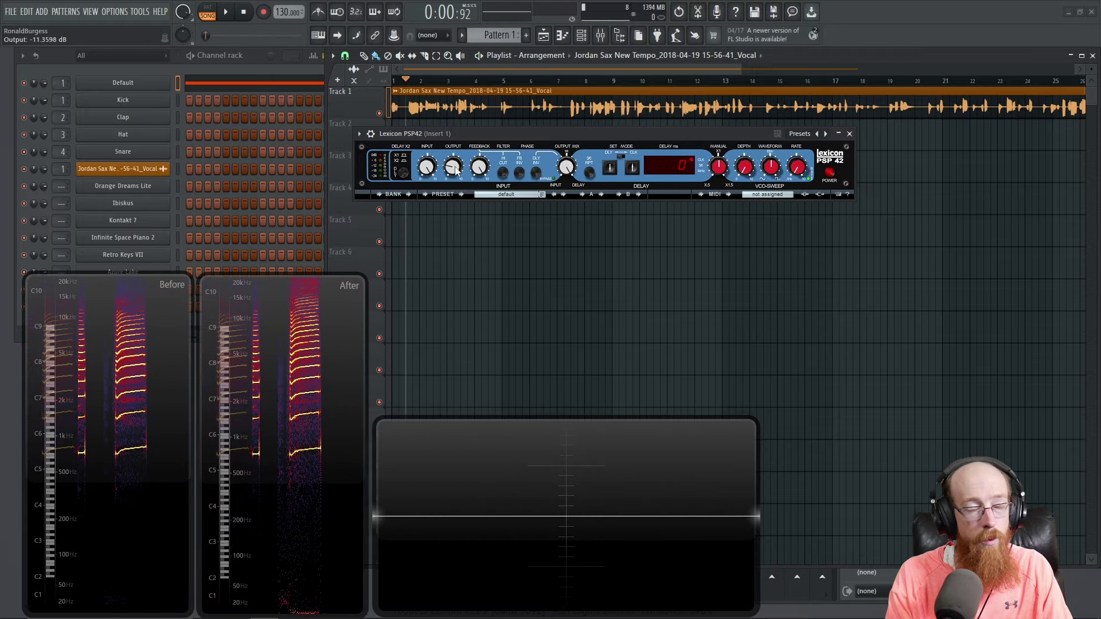
{"action": "key", "text": "space"}
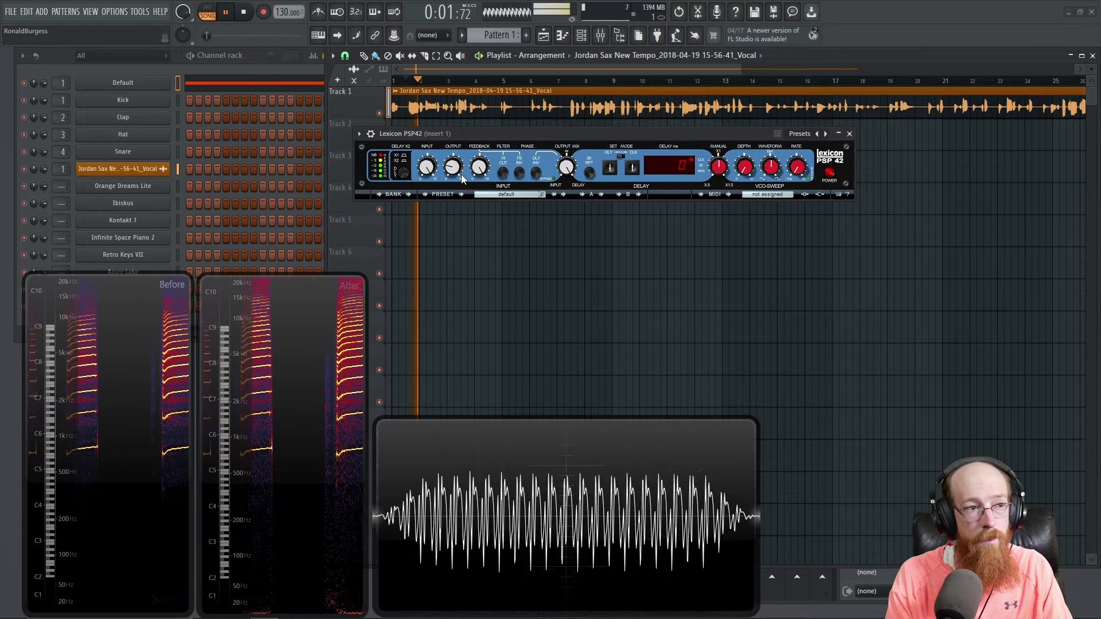
Toggle the PSP42 off and on across several playbacks, ending with the effect on
{"action": "left_click", "coordinate": [830, 173]}
{"action": "key", "text": "space"}
{"action": "key", "text": "space"}
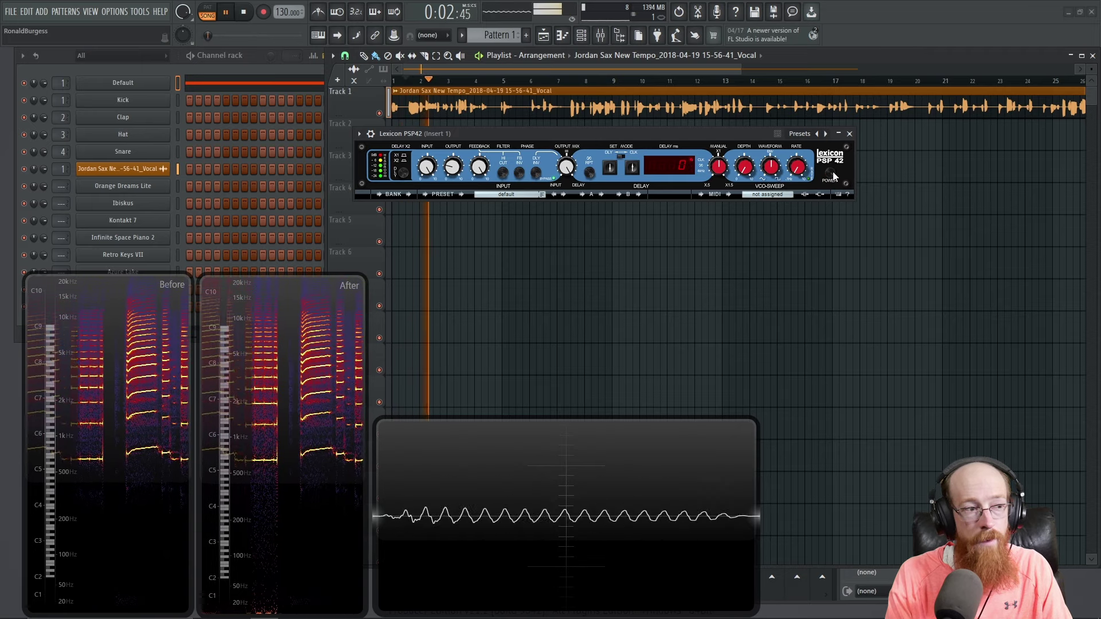
{"action": "key", "text": "space"}
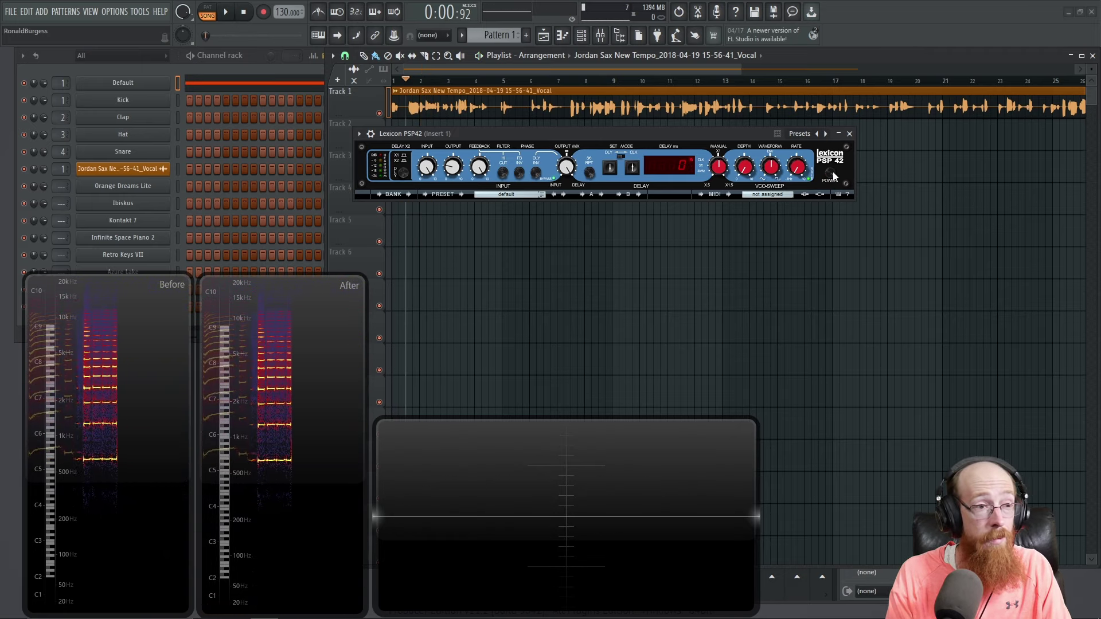
{"action": "left_click", "coordinate": [829, 173]}
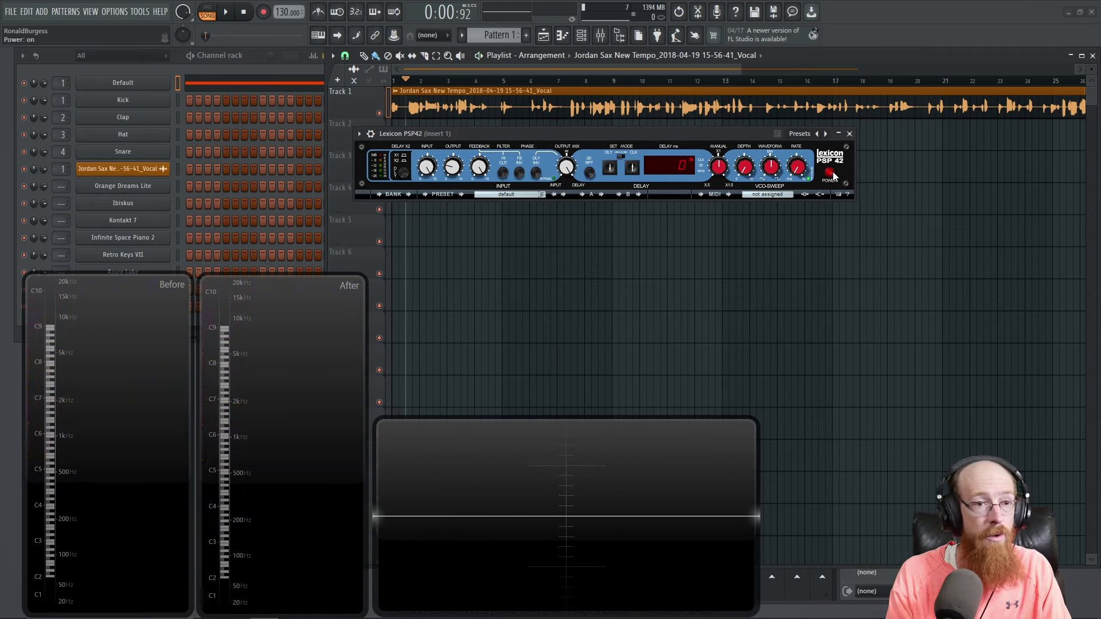
{"action": "key", "text": "space"}
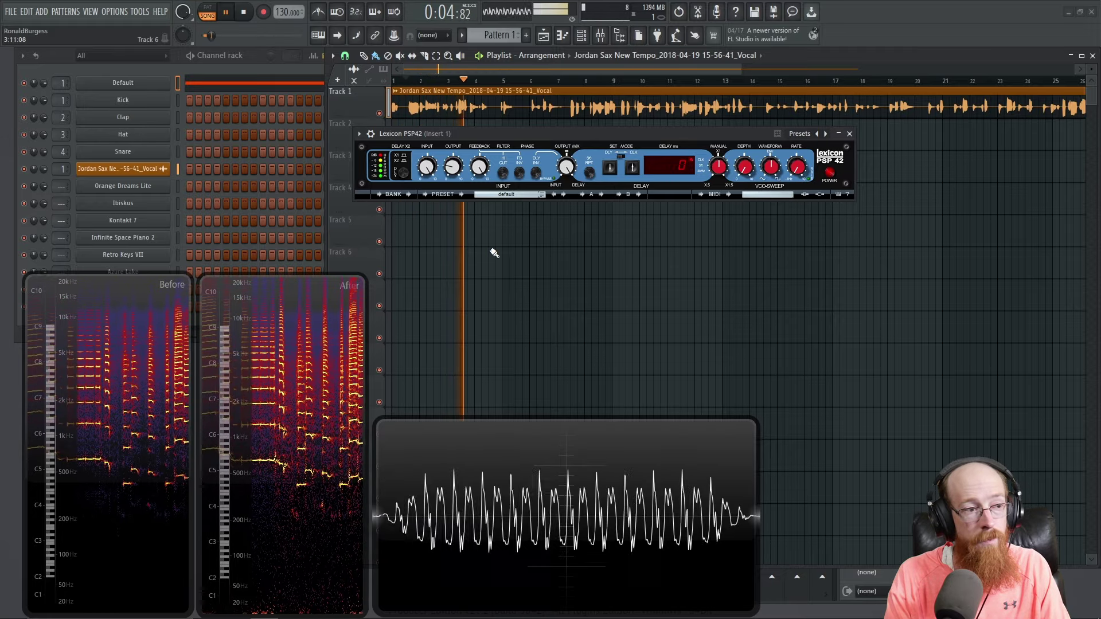
{"action": "key", "text": "space"}
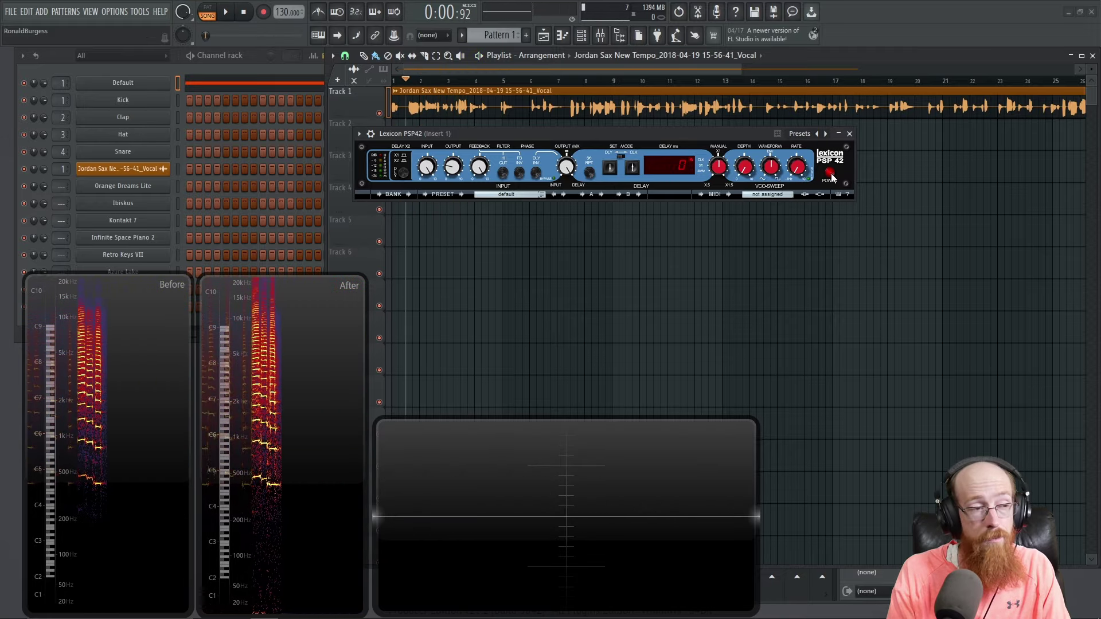
{"action": "left_click", "coordinate": [829, 173]}
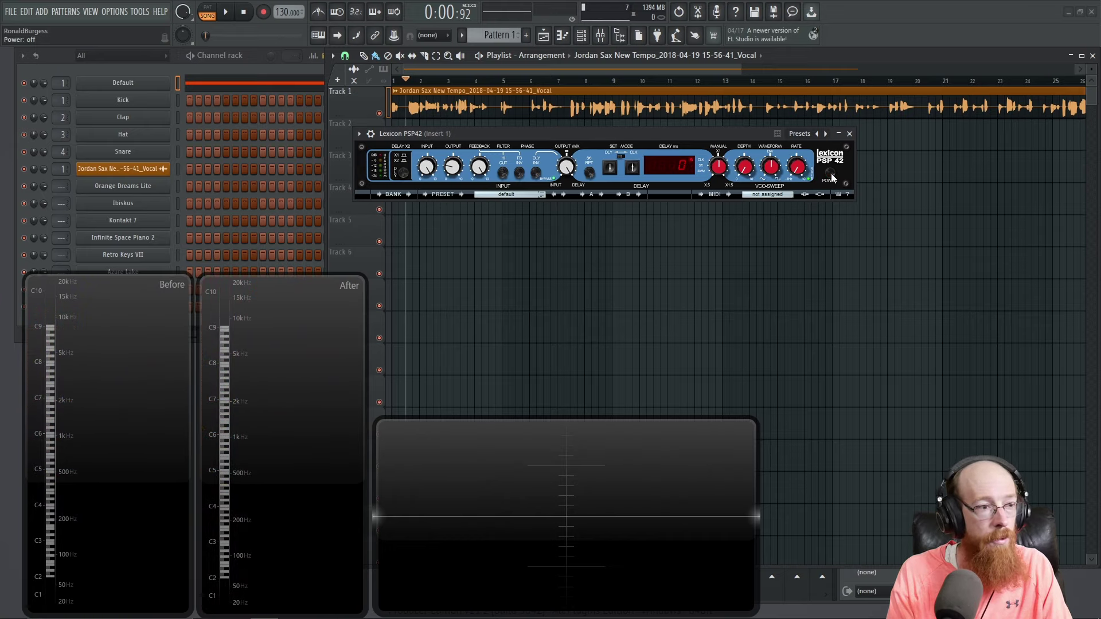
{"action": "key", "text": "space"}
{"action": "left_click", "coordinate": [830, 173]}
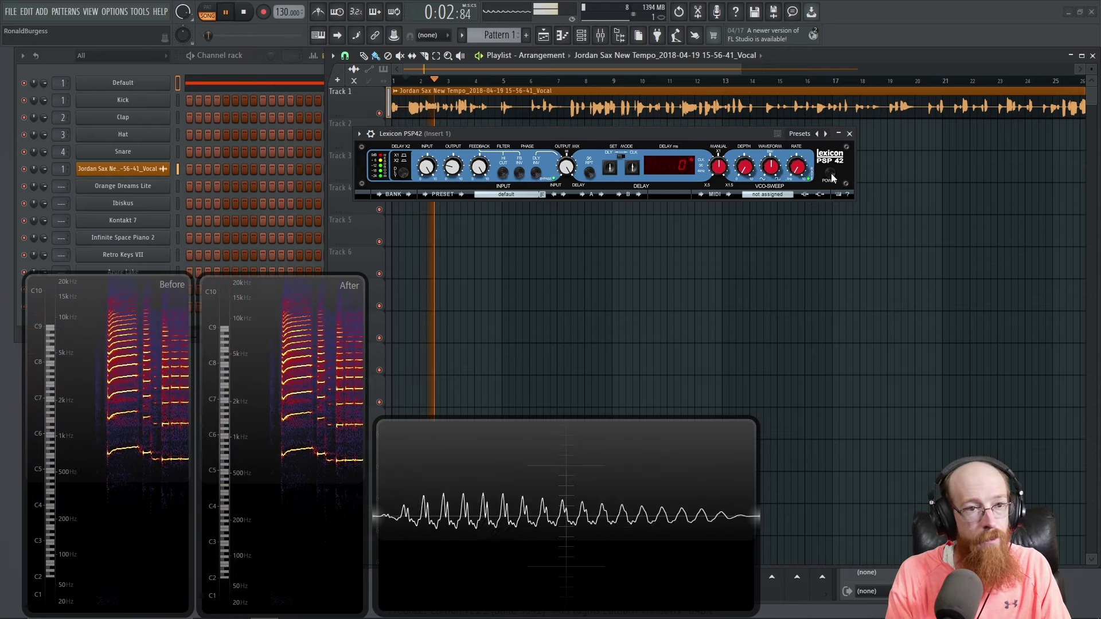
{"action": "key", "text": "space"}
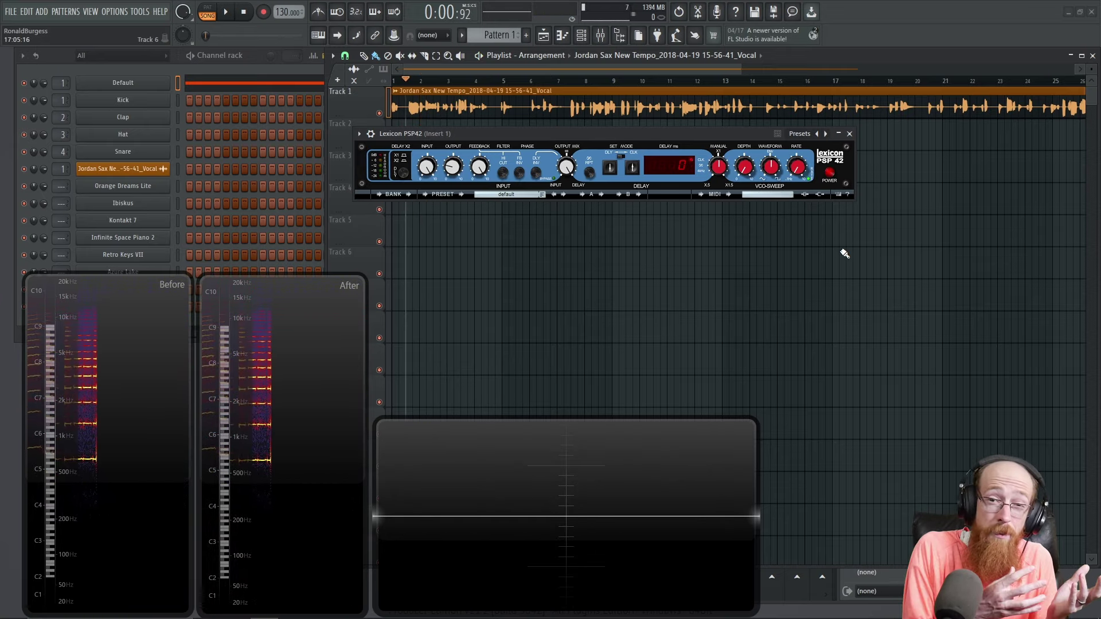